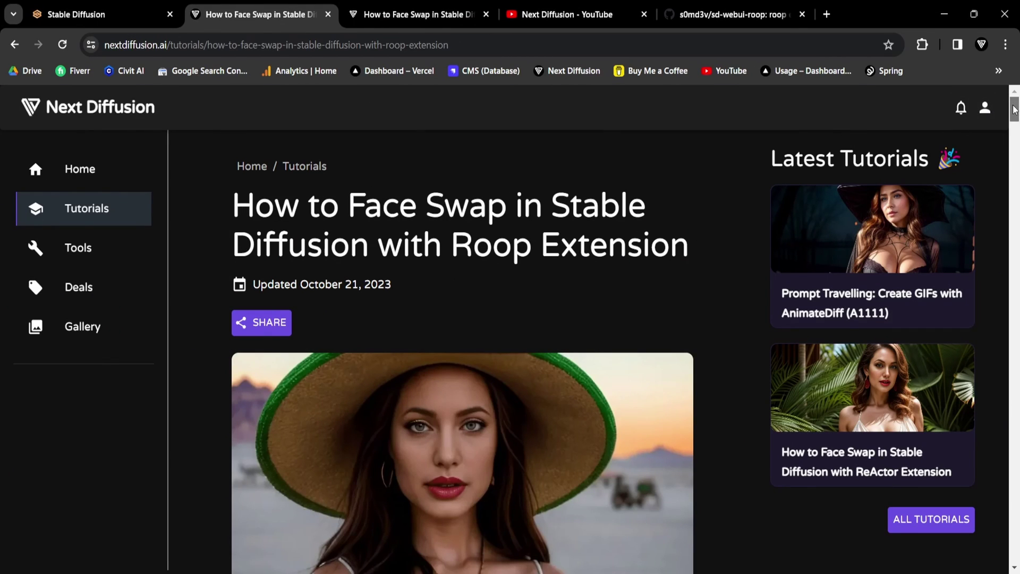
Scroll the Roop face-swap tutorial down toward its installation steps.
{"action": "left_click_drag", "start_coordinate": [1015, 109], "coordinate": [1018, 240]}
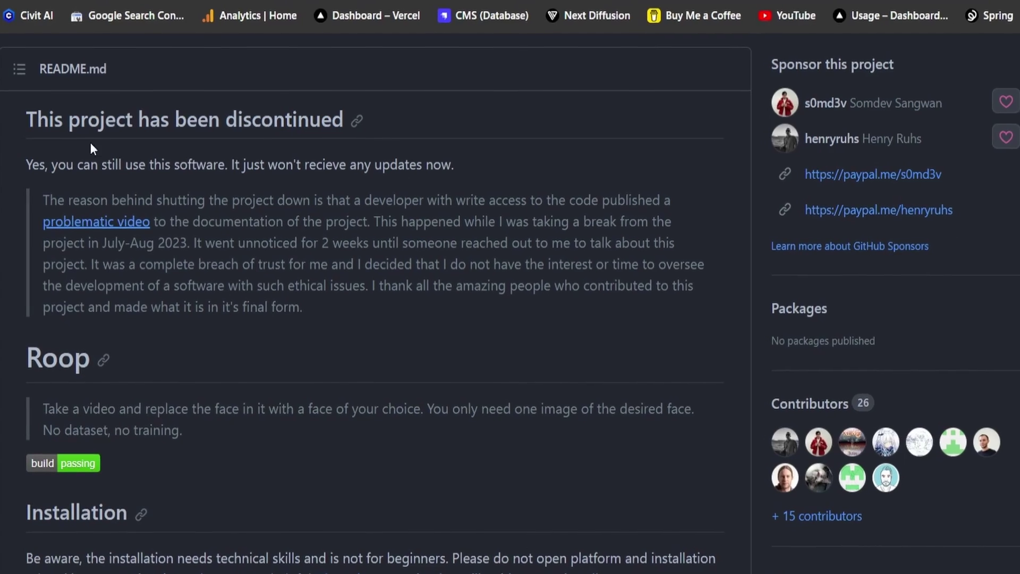
{"action": "left_click_drag", "start_coordinate": [24, 123], "coordinate": [366, 132]}
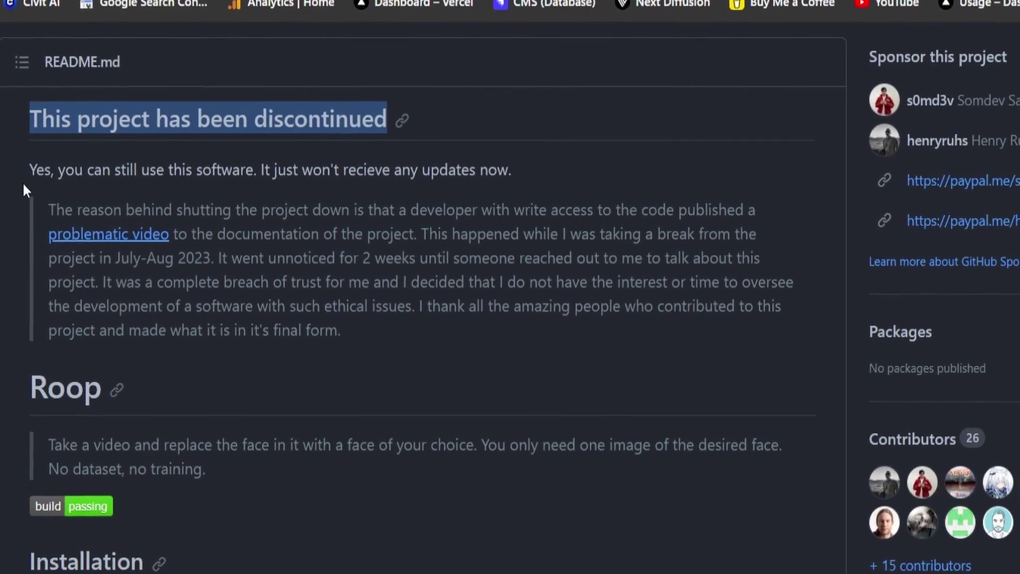
{"action": "left_click_drag", "start_coordinate": [30, 172], "coordinate": [551, 176]}
{"action": "left_click", "coordinate": [572, 183]}
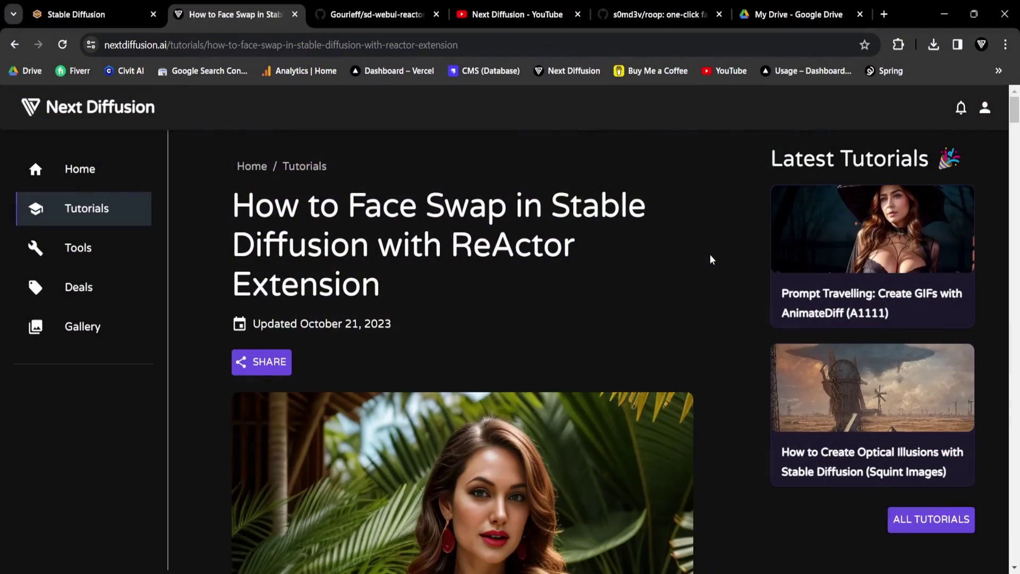
Scroll through the ReActor tutorial down to its Frequently Asked Questions section.
{"action": "scroll", "coordinate": [712, 260], "scroll_direction": "down", "scroll_amount": 2}
{"action": "scroll", "coordinate": [712, 259], "scroll_direction": "down", "scroll_amount": 4}
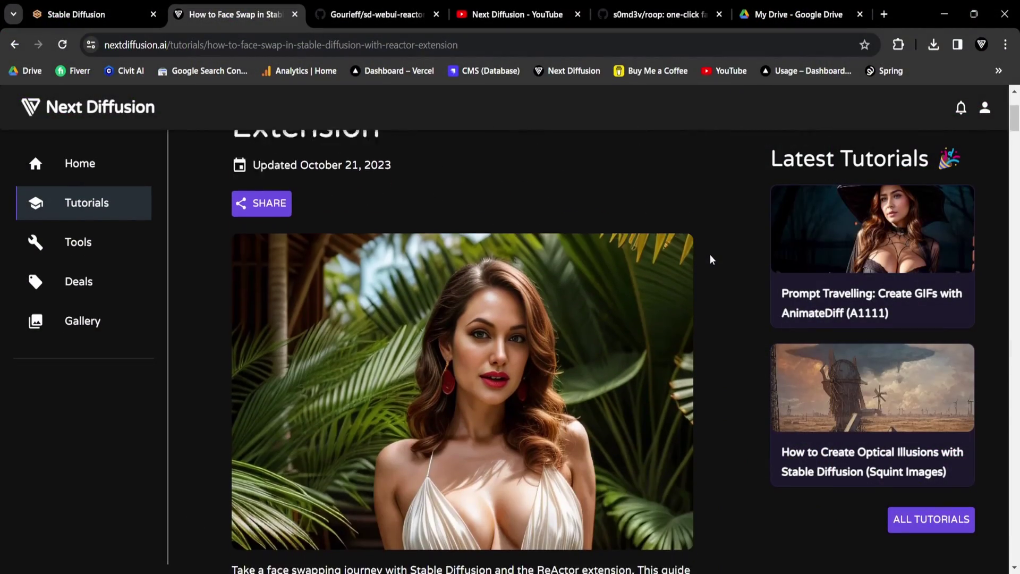
{"action": "scroll", "coordinate": [712, 259], "scroll_direction": "down", "scroll_amount": 6}
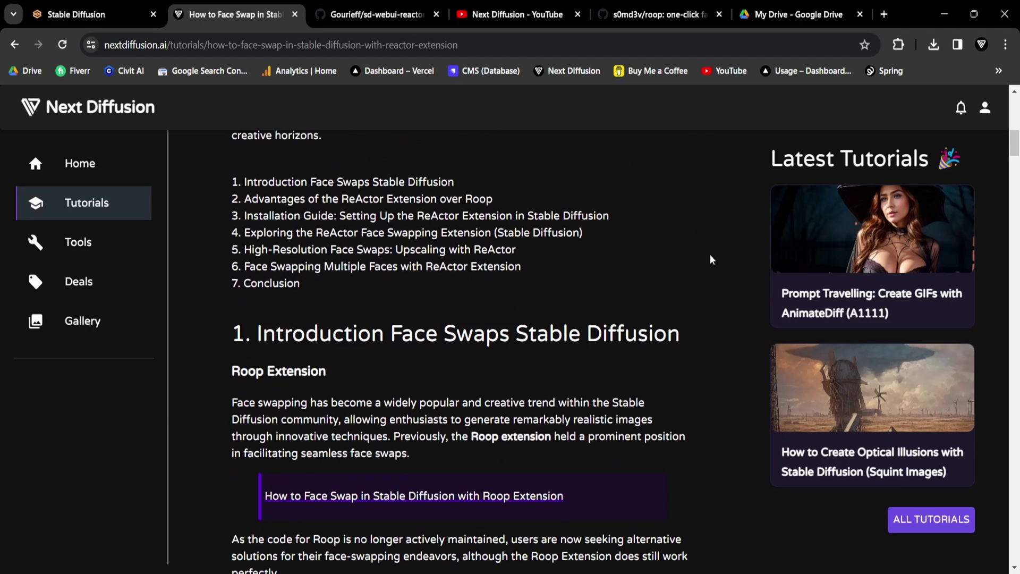
{"action": "scroll", "coordinate": [712, 259], "scroll_direction": "down", "scroll_amount": 7}
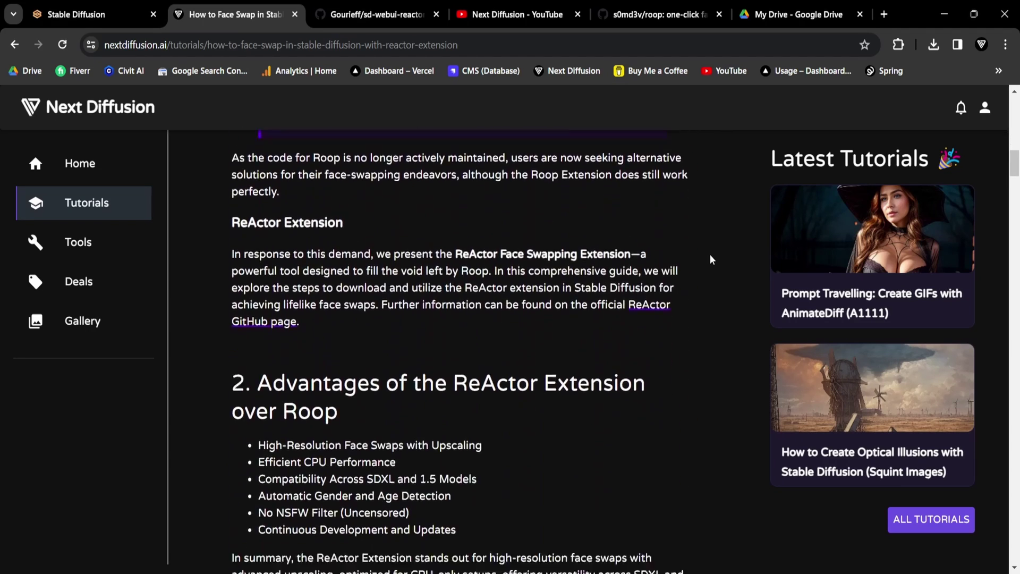
{"action": "scroll", "coordinate": [712, 259], "scroll_direction": "down", "scroll_amount": 4}
{"action": "scroll", "coordinate": [712, 260], "scroll_direction": "down", "scroll_amount": 7}
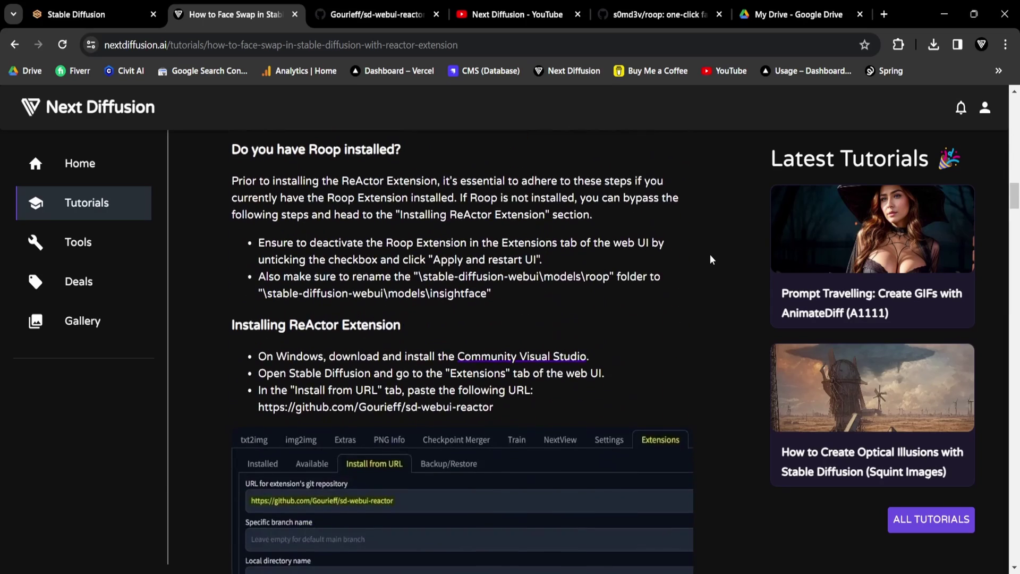
{"action": "scroll", "coordinate": [712, 259], "scroll_direction": "down", "scroll_amount": 8}
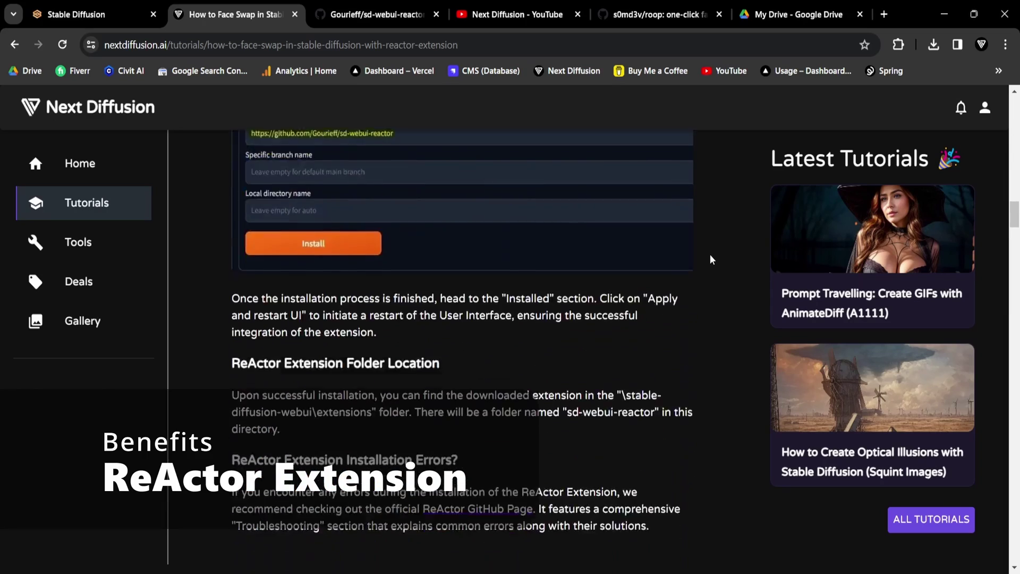
{"action": "scroll", "coordinate": [712, 259], "scroll_direction": "down", "scroll_amount": 4}
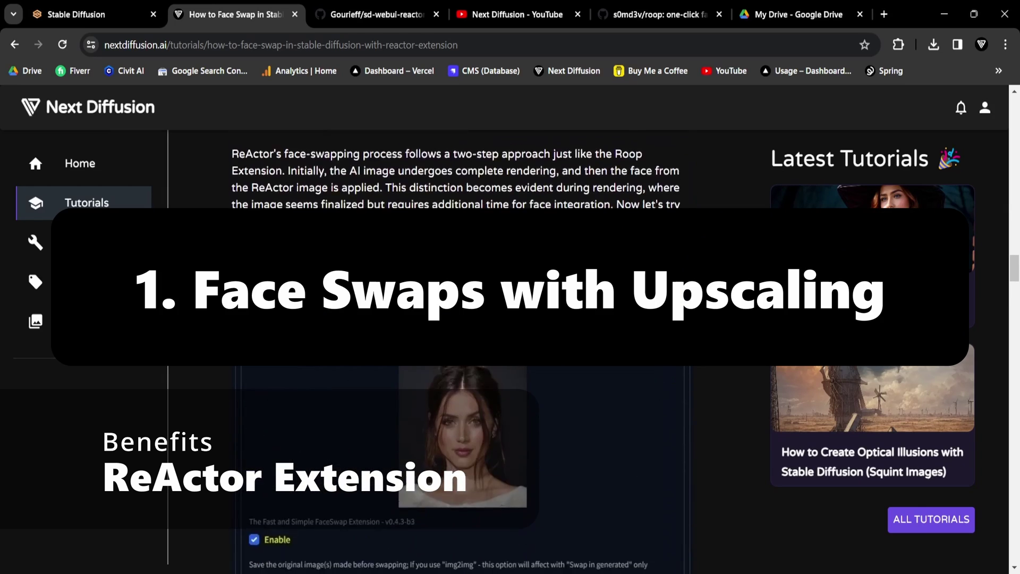
{"action": "scroll", "coordinate": [462, 346], "scroll_direction": "down", "scroll_amount": 1}
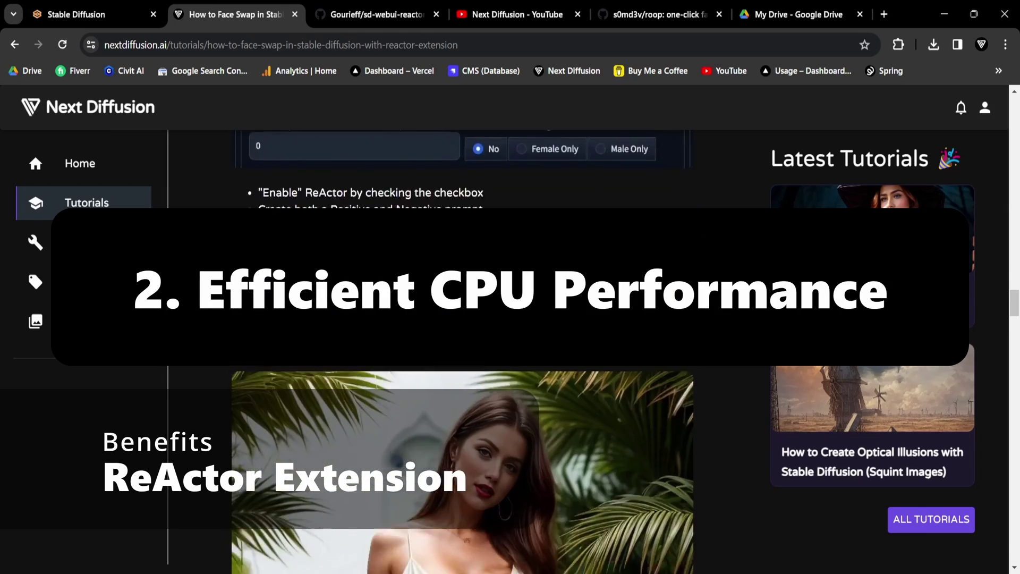
{"action": "scroll", "coordinate": [462, 346], "scroll_direction": "down", "scroll_amount": 5}
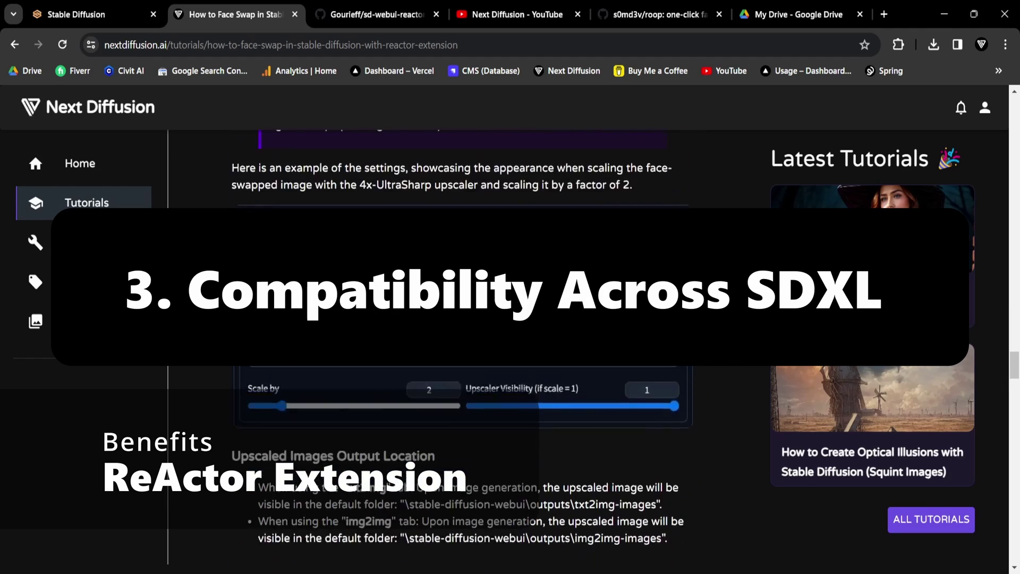
{"action": "scroll", "coordinate": [462, 346], "scroll_direction": "down", "scroll_amount": 5}
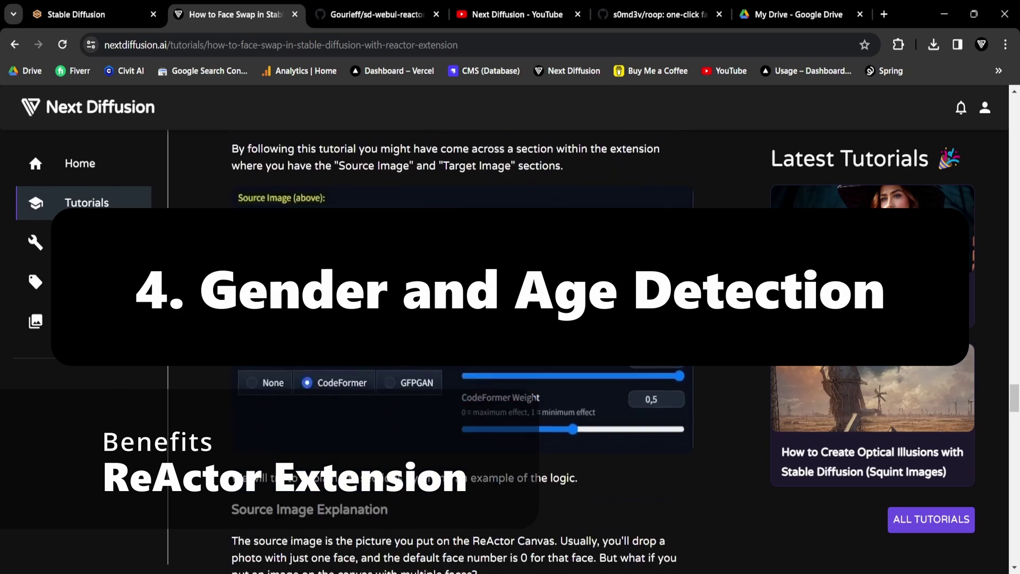
{"action": "scroll", "coordinate": [462, 345], "scroll_direction": "down", "scroll_amount": 6}
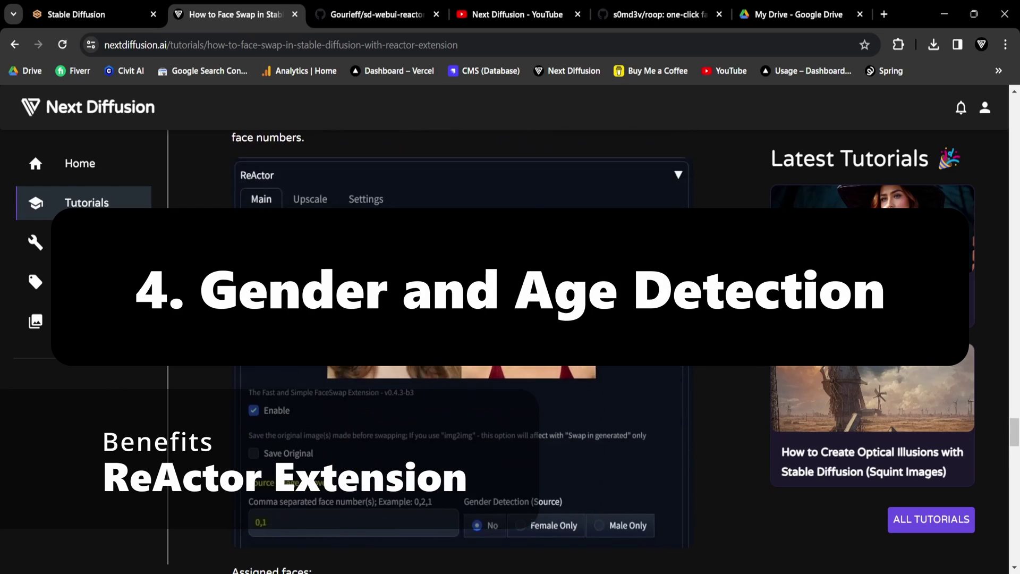
{"action": "scroll", "coordinate": [462, 346], "scroll_direction": "down", "scroll_amount": 4}
{"action": "scroll", "coordinate": [462, 346], "scroll_direction": "down", "scroll_amount": 5}
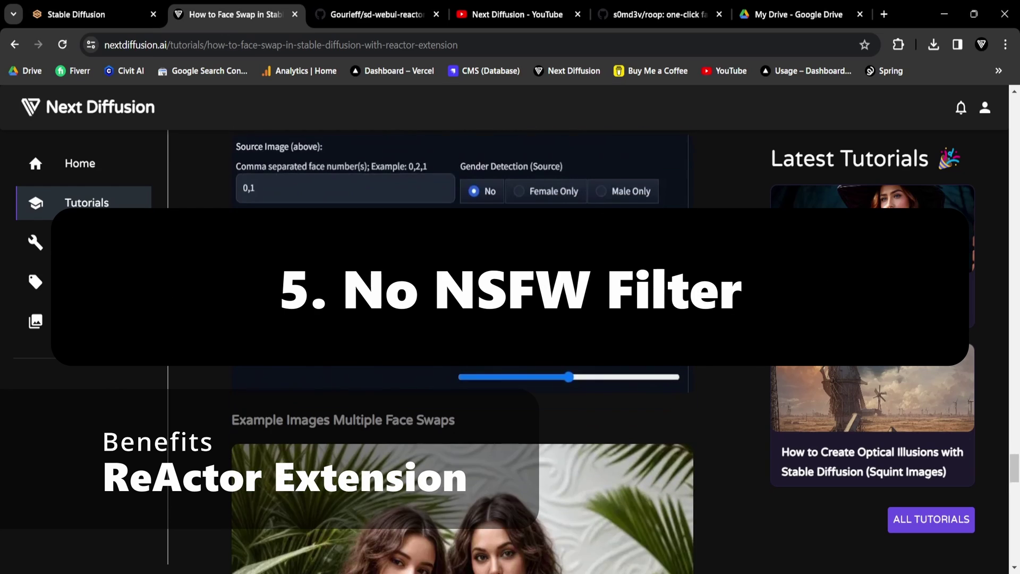
{"action": "scroll", "coordinate": [462, 345], "scroll_direction": "down", "scroll_amount": 3}
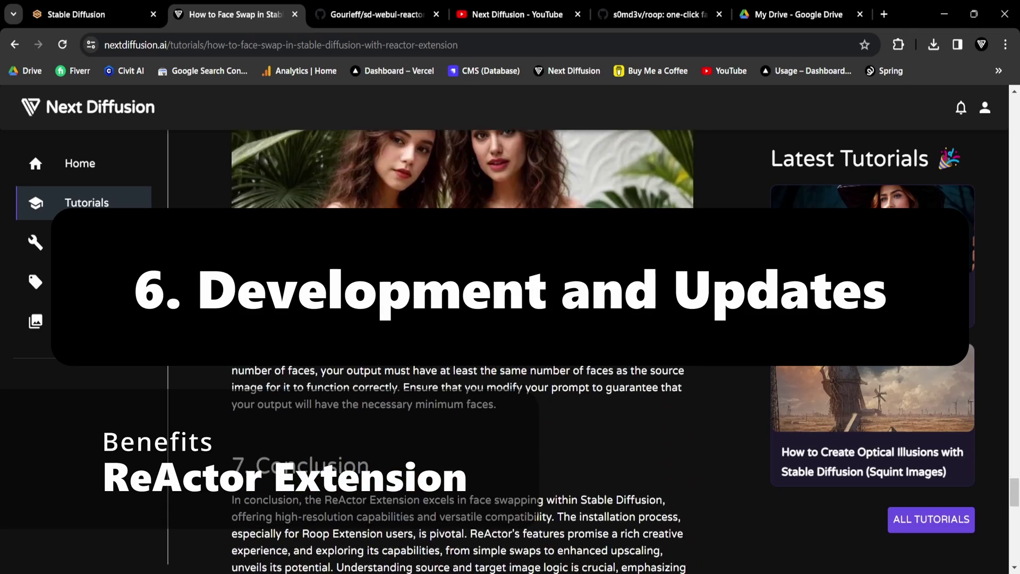
{"action": "scroll", "coordinate": [462, 346], "scroll_direction": "down", "scroll_amount": 5}
{"action": "scroll", "coordinate": [462, 345], "scroll_direction": "down", "scroll_amount": 3}
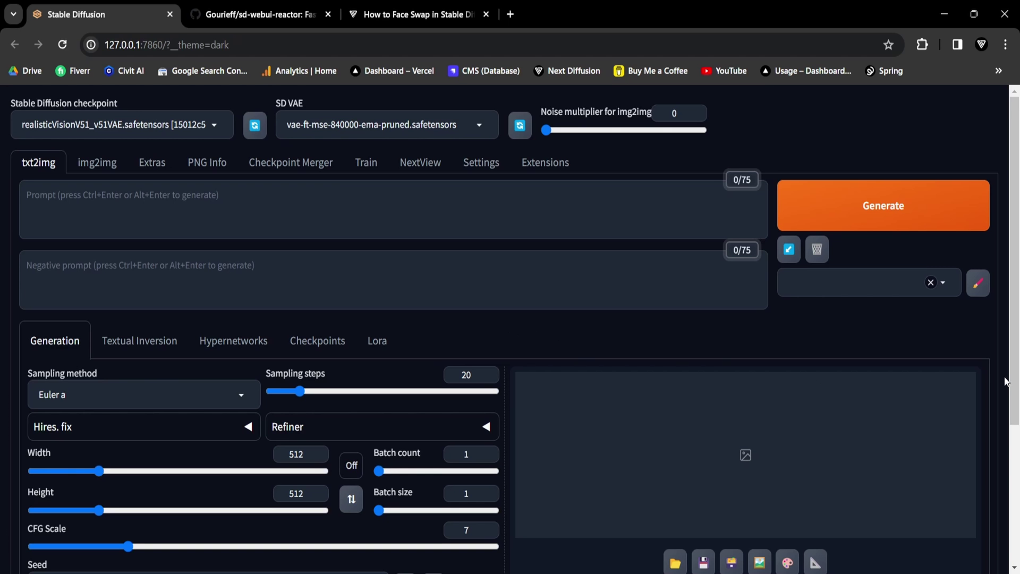
Expand and collapse the roop v0.0.2 panel, then show the Extensions tab's installed list.
{"action": "left_click_drag", "start_coordinate": [1016, 270], "coordinate": [1018, 406]}
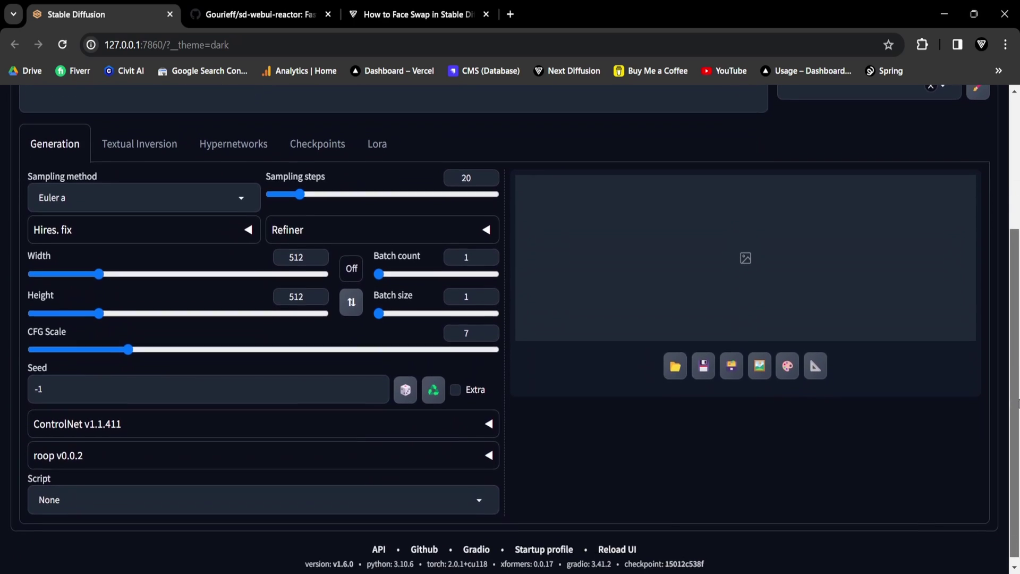
{"action": "left_click", "coordinate": [87, 450]}
{"action": "scroll", "coordinate": [97, 452], "scroll_direction": "down", "scroll_amount": 4}
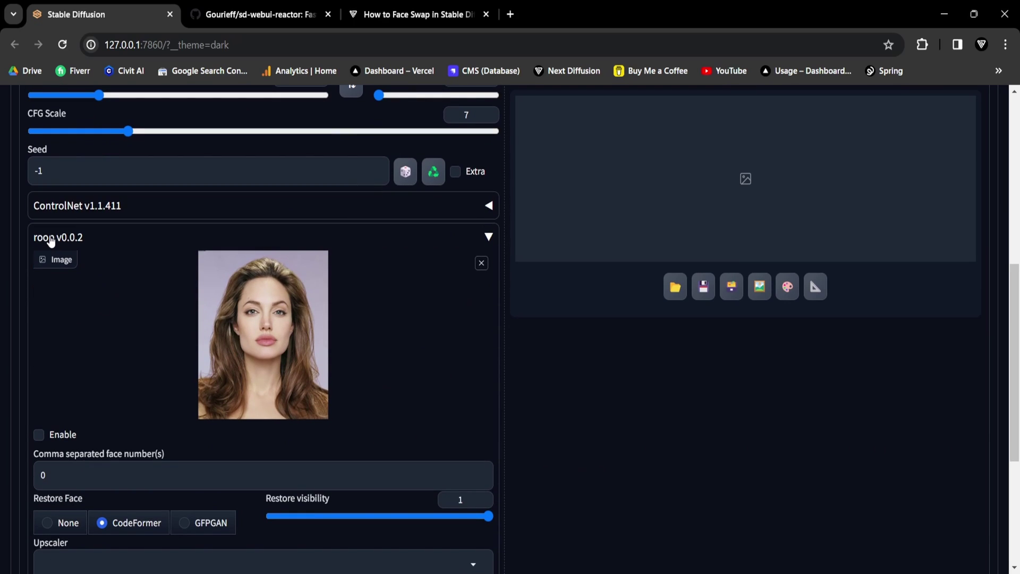
{"action": "left_click", "coordinate": [51, 238]}
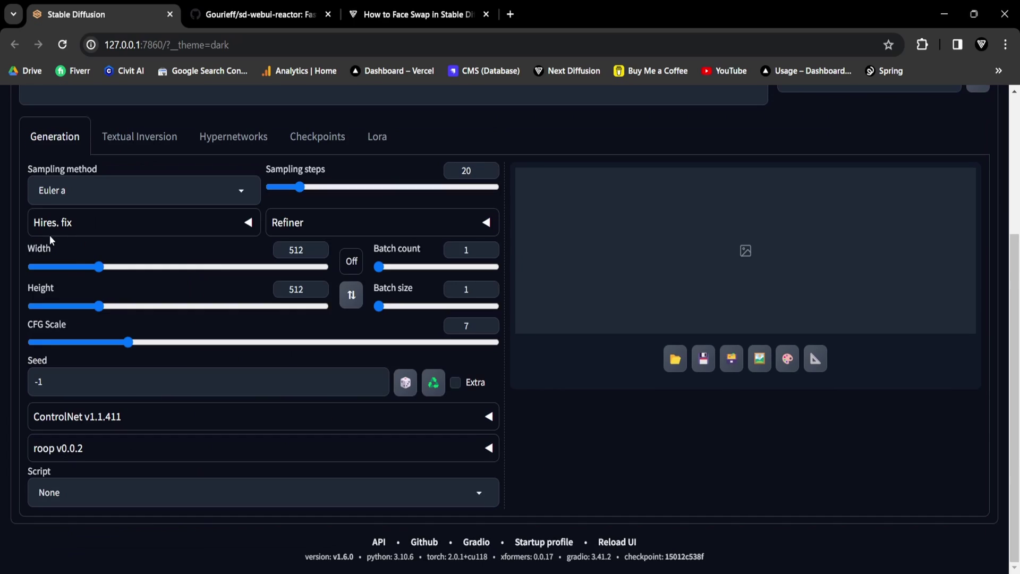
{"action": "scroll", "coordinate": [509, 411], "scroll_direction": "up", "scroll_amount": 4}
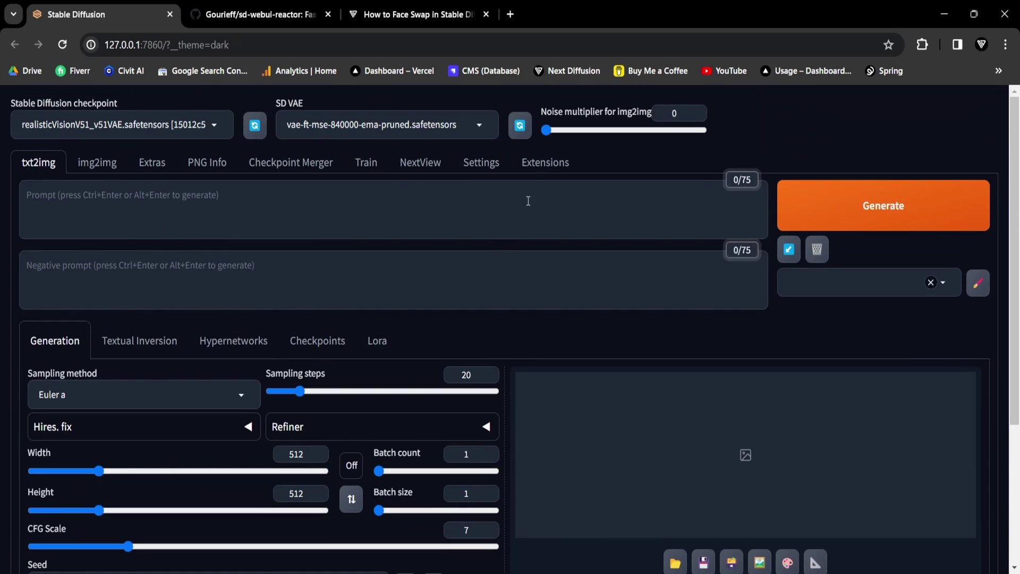
{"action": "left_click", "coordinate": [551, 168]}
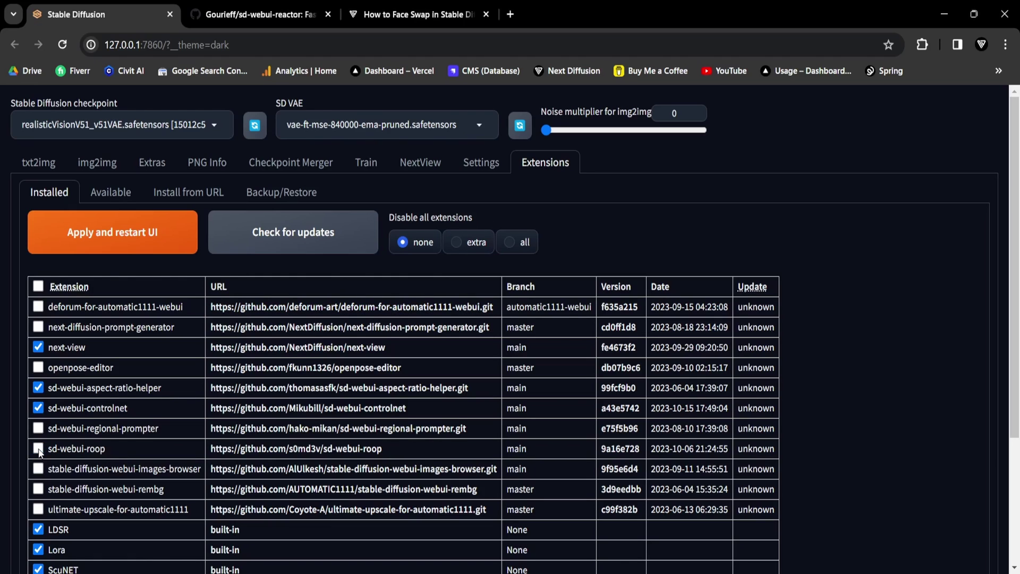
Untick the sd-webui-roop extension and apply it with Apply and restart UI.
{"action": "left_click", "coordinate": [97, 452]}
{"action": "left_click", "coordinate": [97, 453]}
{"action": "left_click", "coordinate": [150, 245]}
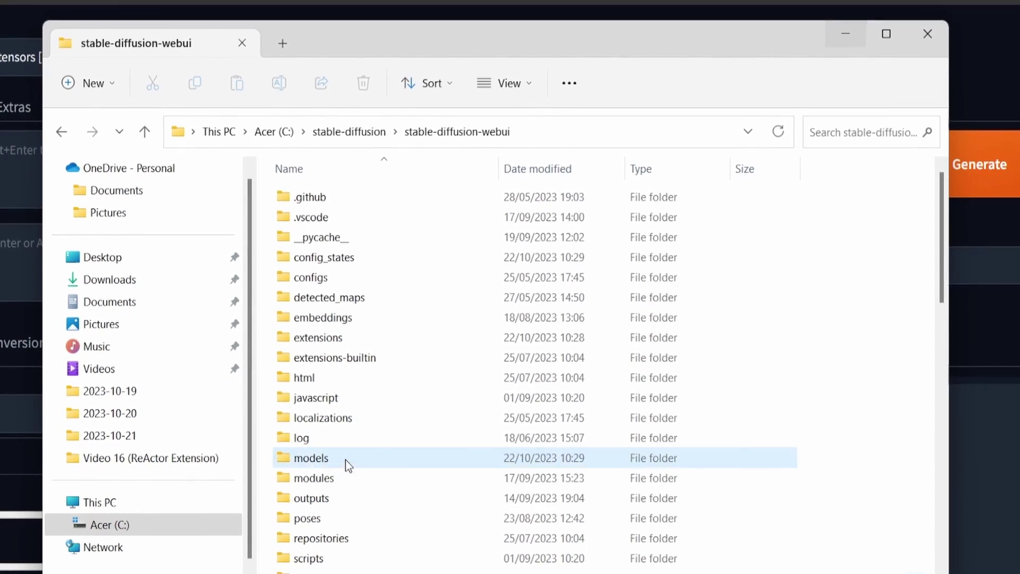
Rename the roop folder inside models to 'insightface'.
{"action": "double_click", "coordinate": [344, 461]}
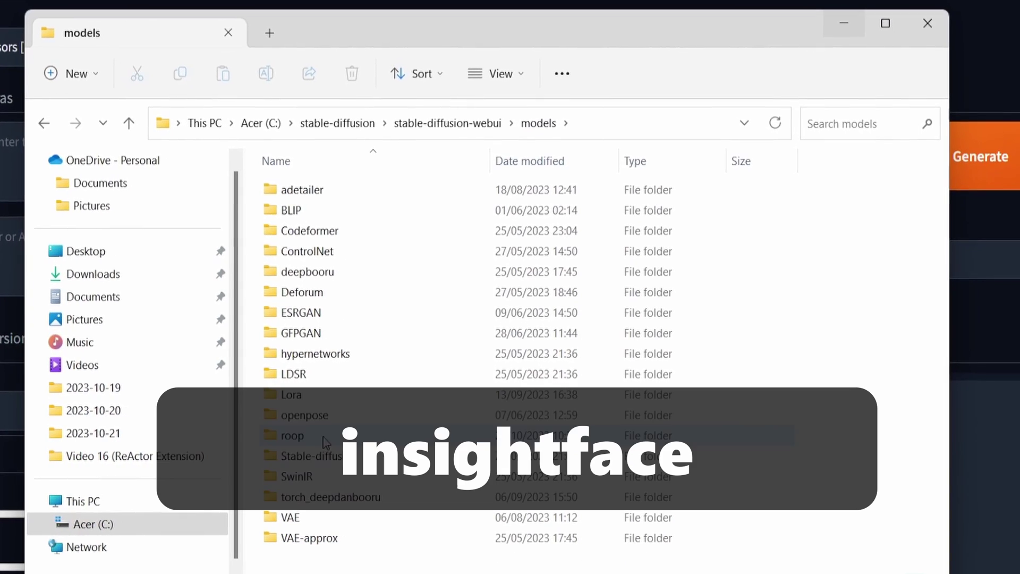
{"action": "left_click", "coordinate": [291, 439]}
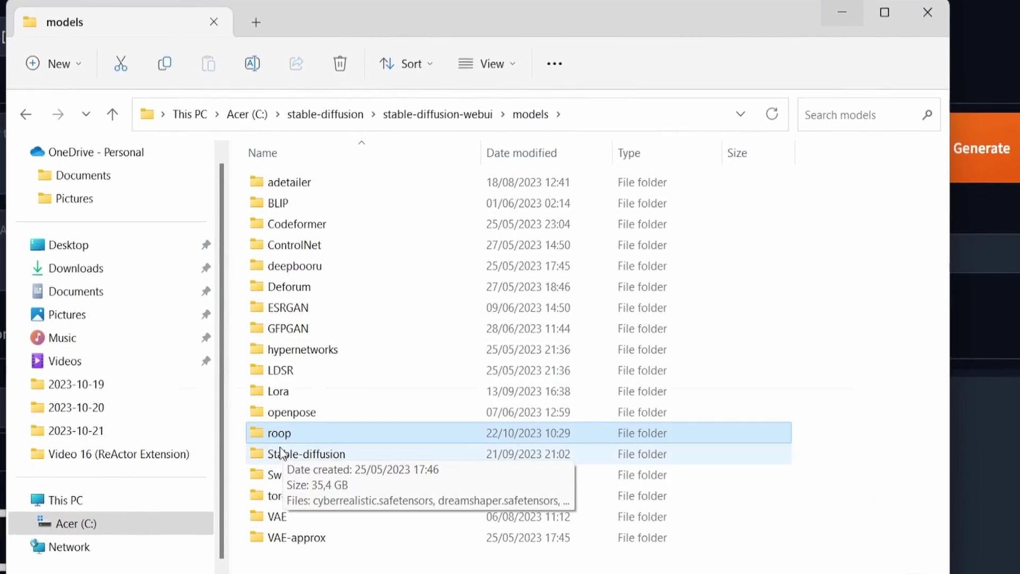
{"action": "left_click", "coordinate": [281, 435]}
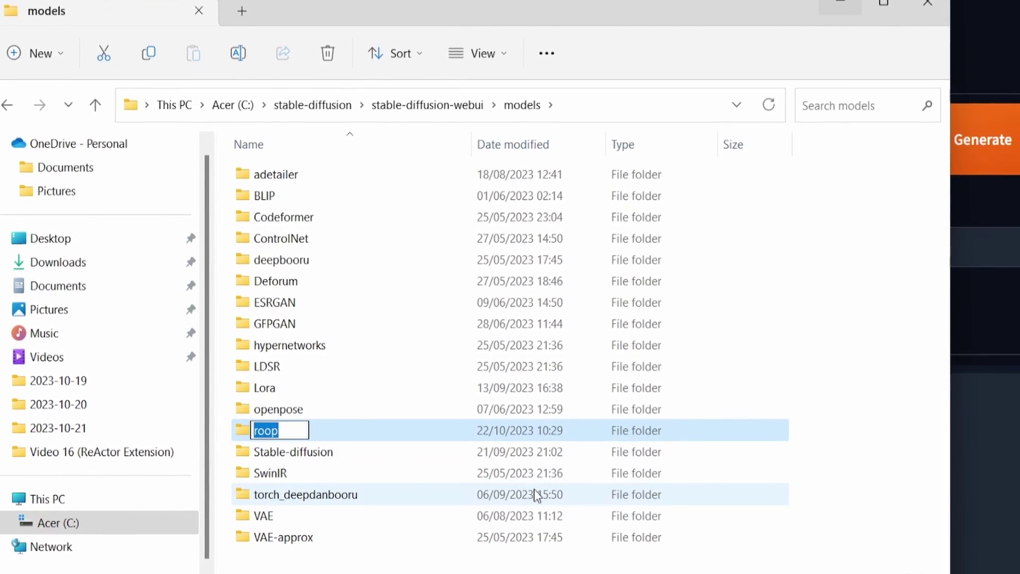
{"action": "type", "text": "insightface"}
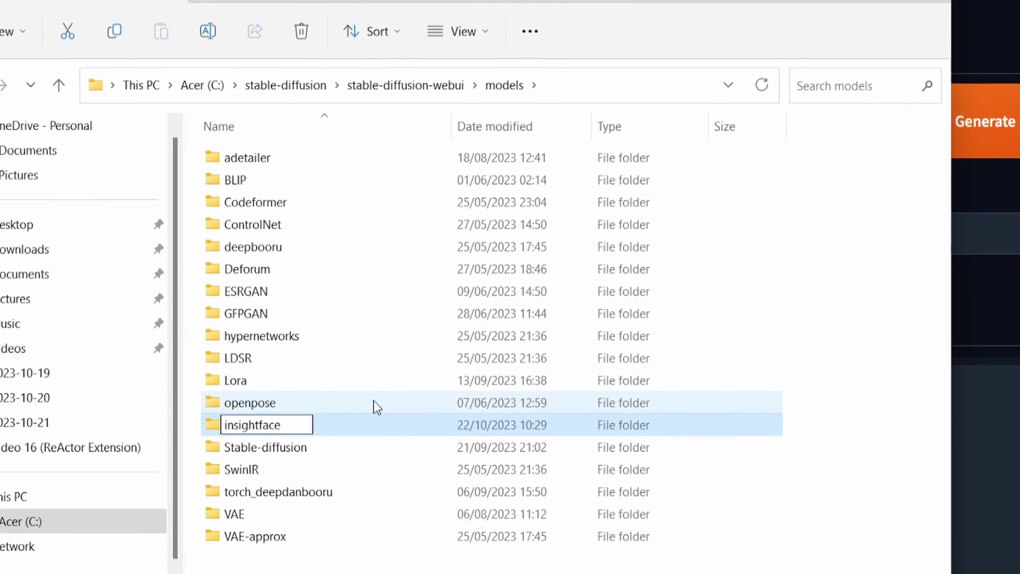
{"action": "key", "text": "Return"}
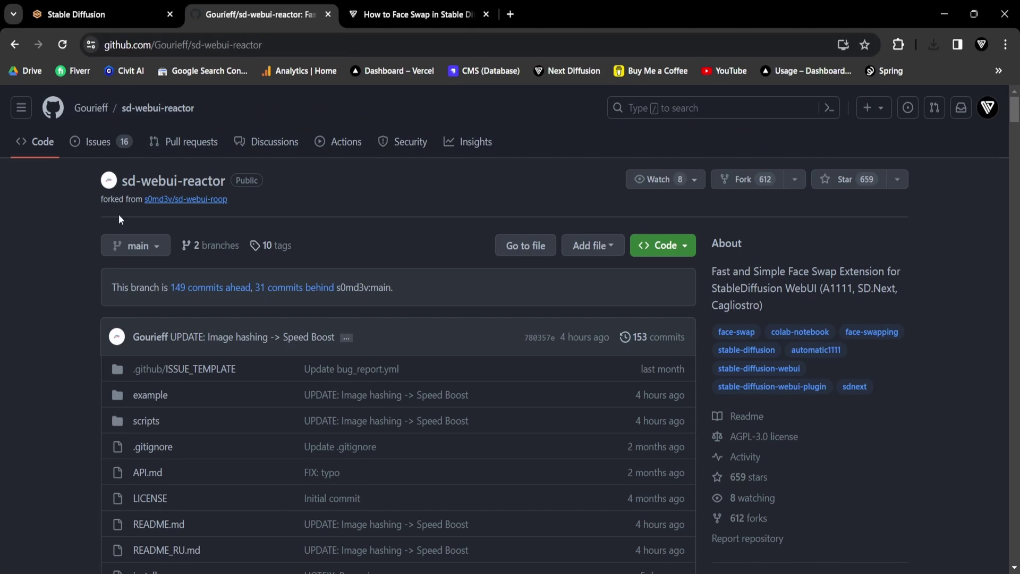
Jump to the Installation section of the sd-webui-reactor README.
{"action": "scroll", "coordinate": [79, 247], "scroll_direction": "down", "scroll_amount": 6}
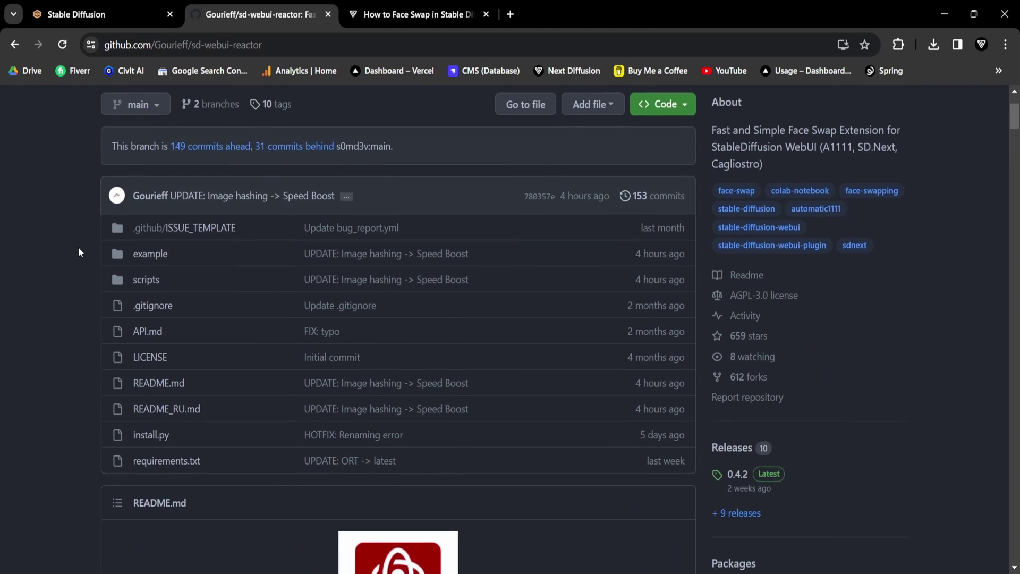
{"action": "scroll", "coordinate": [78, 247], "scroll_direction": "down", "scroll_amount": 7}
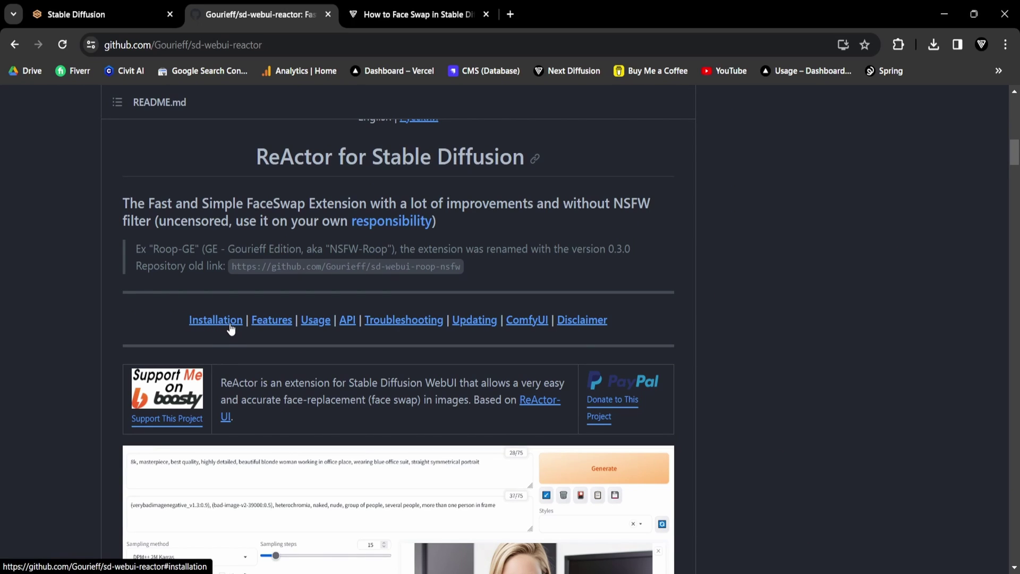
{"action": "left_click", "coordinate": [231, 325]}
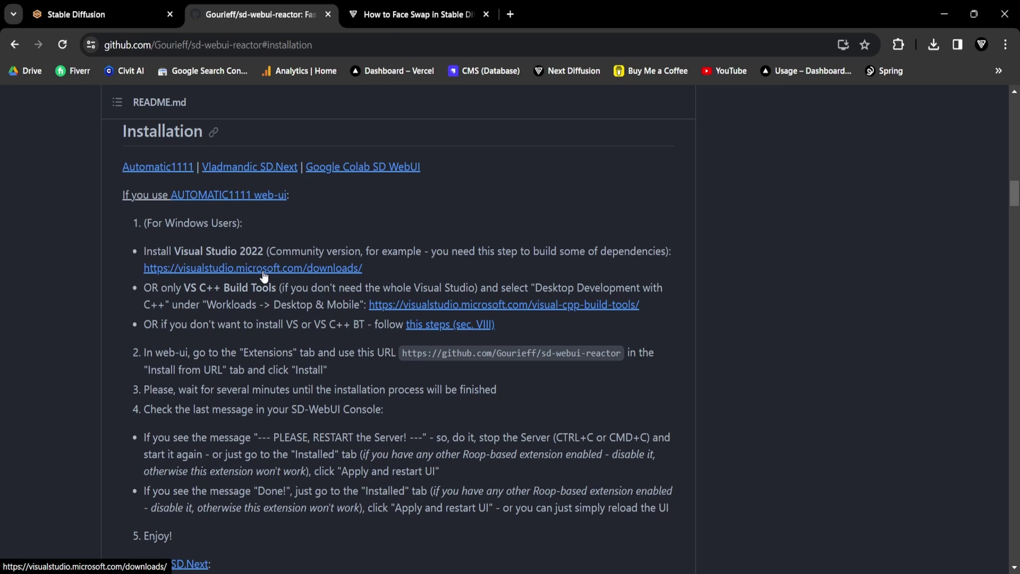
Download the Visual Studio 2022 Community installer and reveal VisualStudioSetup.exe in Downloads.
{"action": "left_click", "coordinate": [412, 16]}
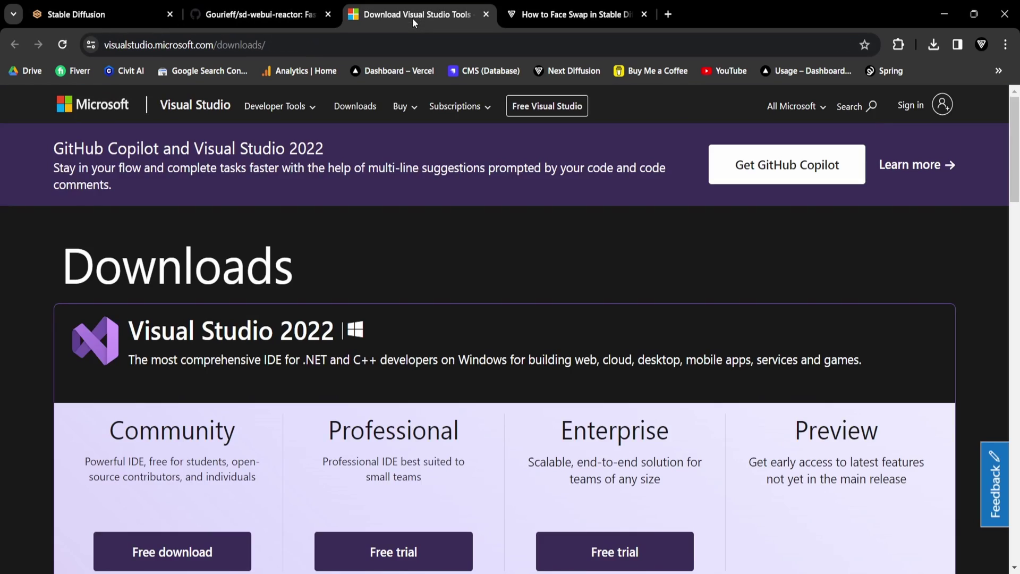
{"action": "scroll", "coordinate": [542, 311], "scroll_direction": "down", "scroll_amount": 3}
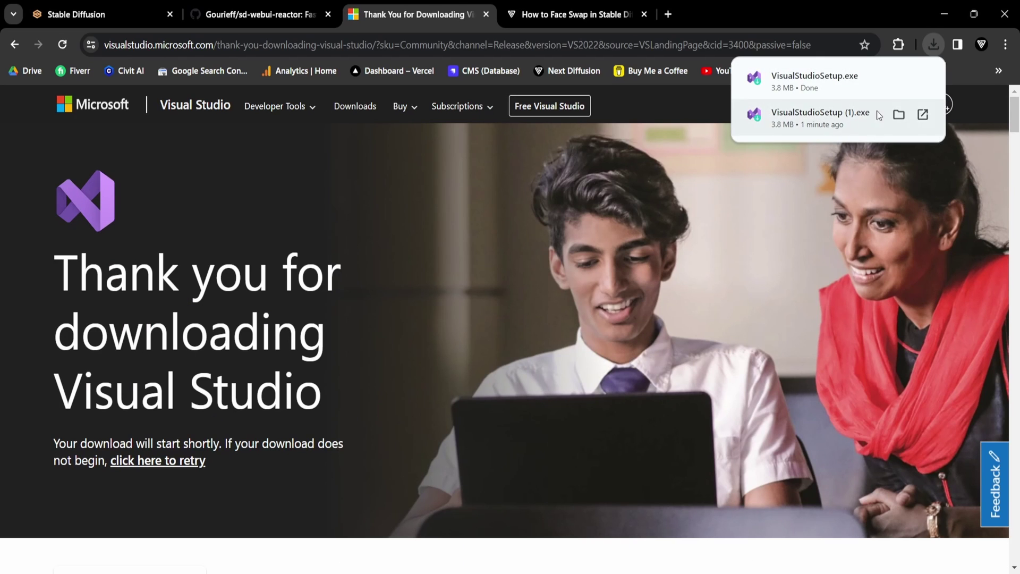
{"action": "left_click", "coordinate": [900, 78]}
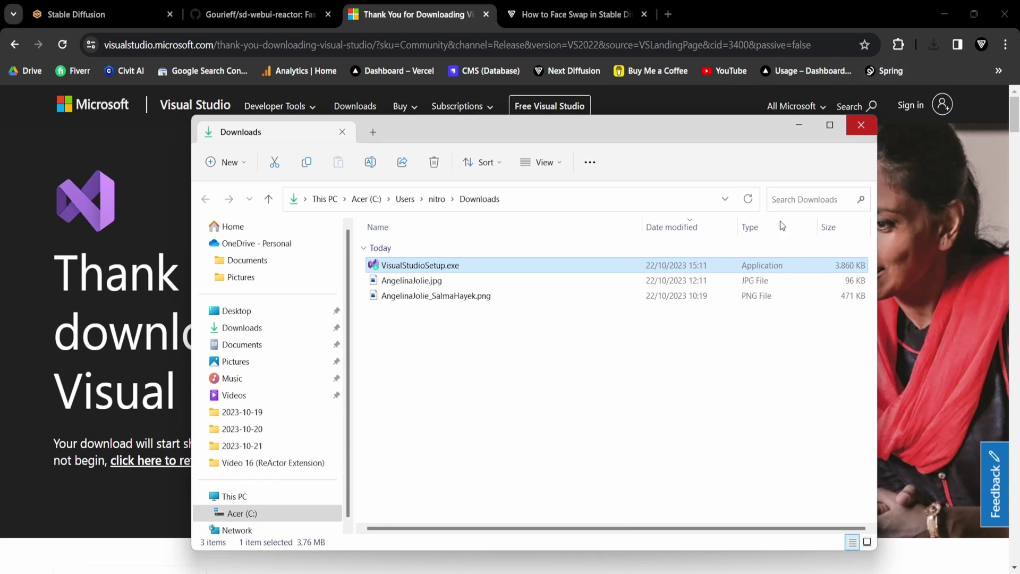
Run VisualStudioSetup.exe and let the Visual Studio Installer set itself up.
{"action": "double_click", "coordinate": [437, 267]}
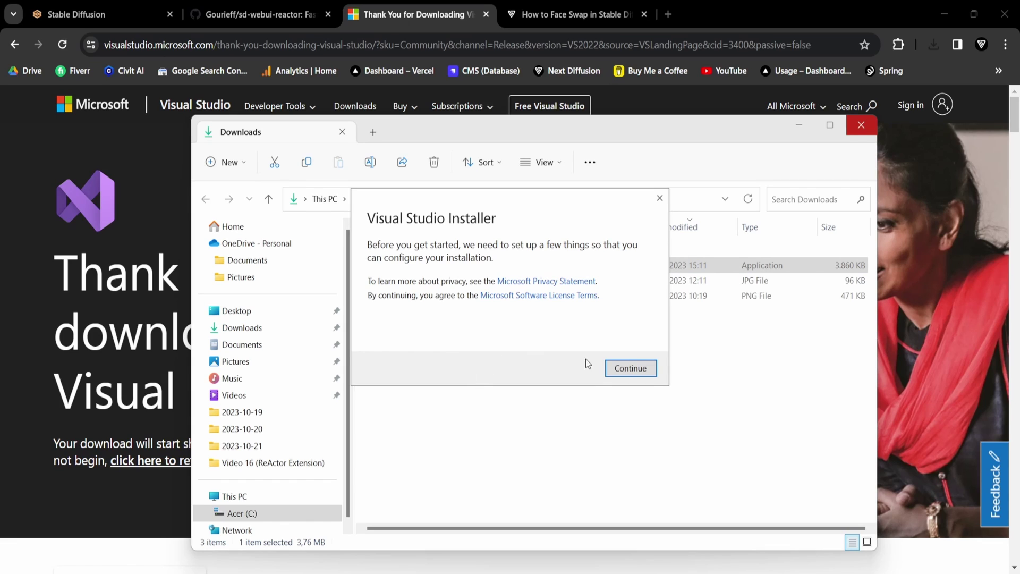
{"action": "left_click", "coordinate": [631, 375]}
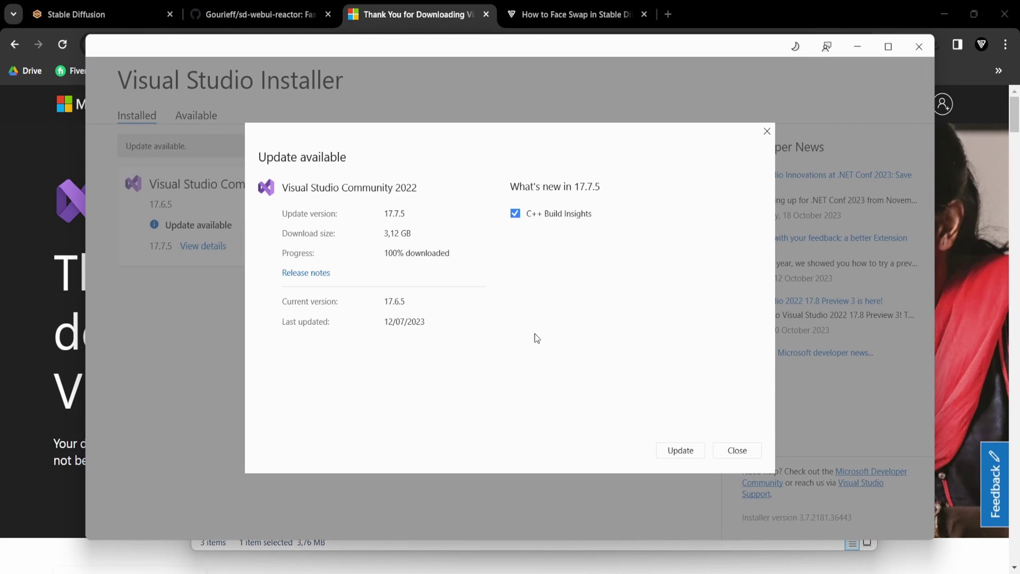
Update Visual Studio Community 2022 from 17.6.5 to 17.7.5.
{"action": "left_click", "coordinate": [680, 451]}
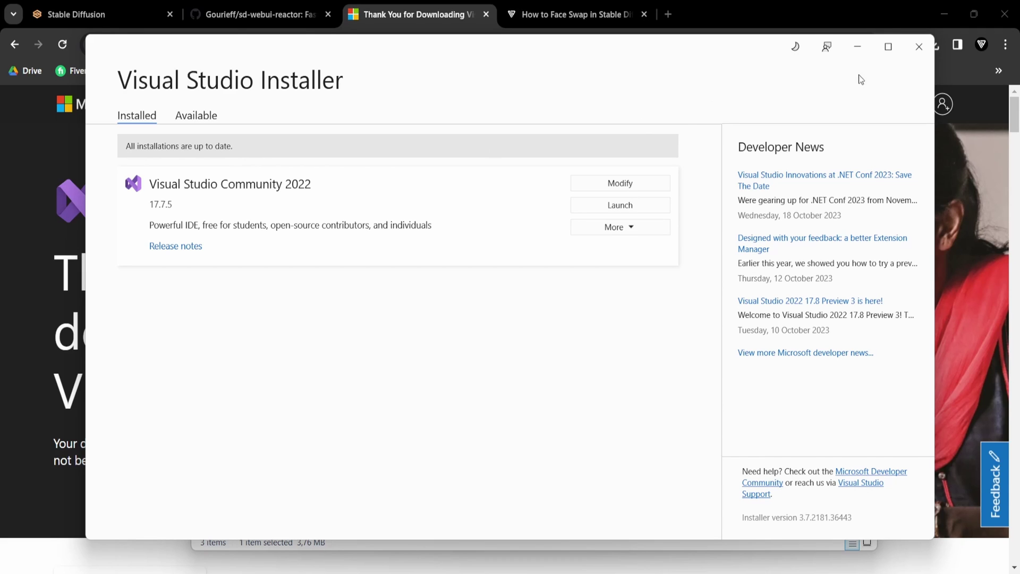
Close the installer and Visual Studio tab, select the sd-webui-reactor URL, return to the WebUI.
{"action": "left_click", "coordinate": [919, 47]}
{"action": "left_click", "coordinate": [486, 15]}
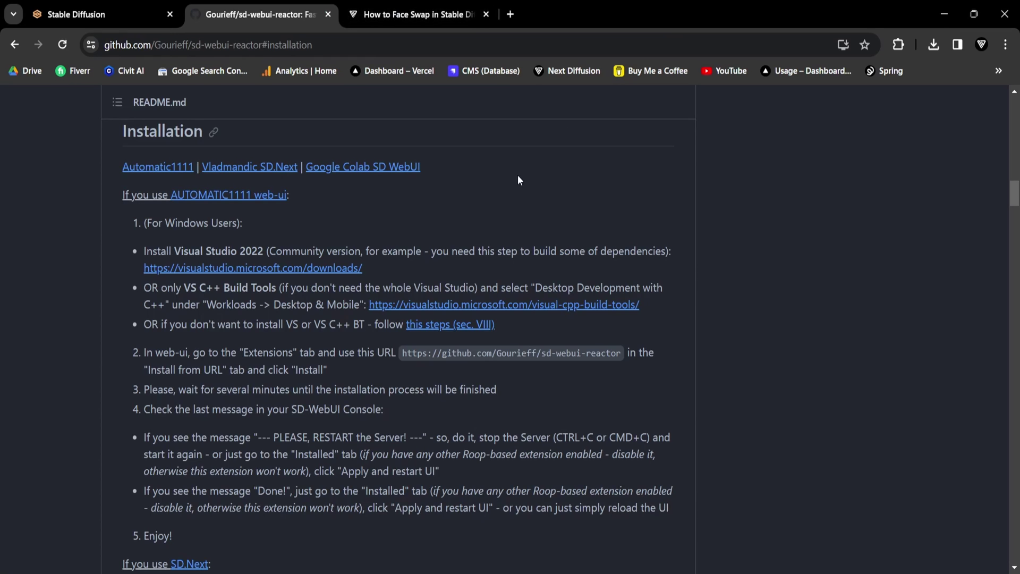
{"action": "left_click_drag", "start_coordinate": [623, 357], "coordinate": [403, 355]}
{"action": "key", "text": "ctrl+c"}
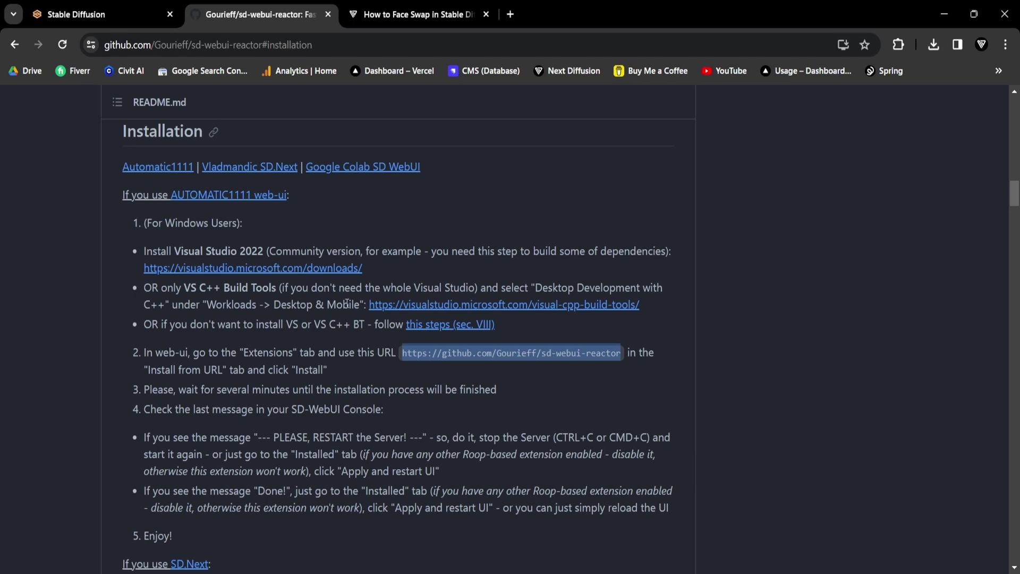
{"action": "left_click", "coordinate": [129, 14]}
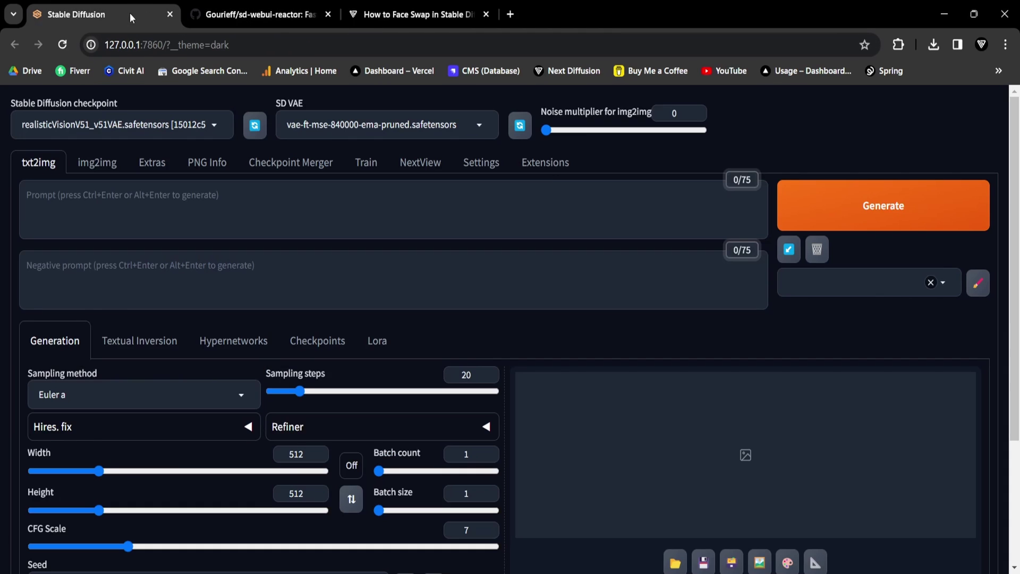
Install the sd-webui-reactor extension by pasting its GitHub URL, then apply and restart the UI.
{"action": "left_click", "coordinate": [547, 169]}
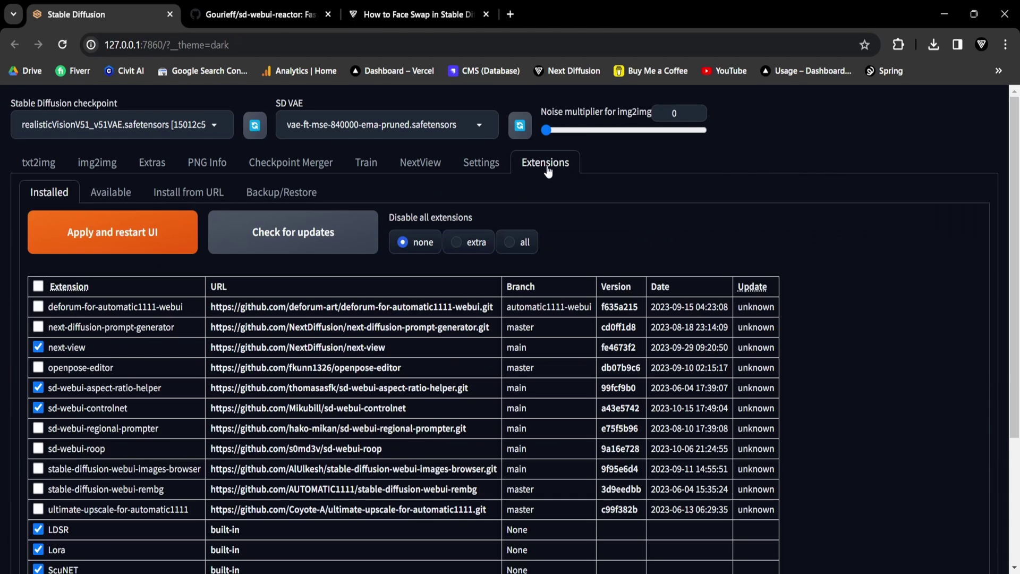
{"action": "left_click", "coordinate": [196, 192]}
{"action": "left_click", "coordinate": [186, 238]}
{"action": "key", "text": "ctrl+v"}
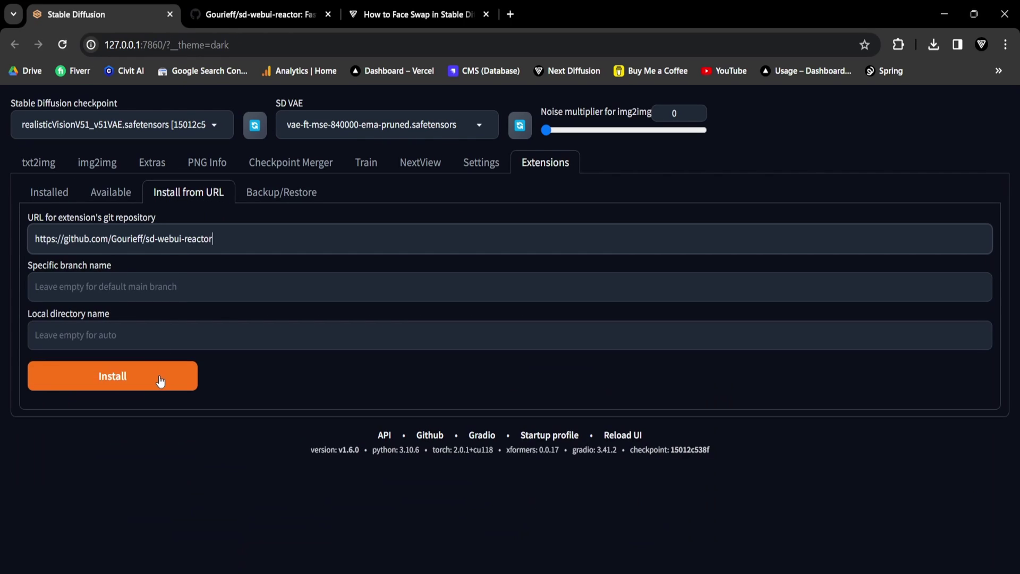
{"action": "left_click", "coordinate": [159, 378]}
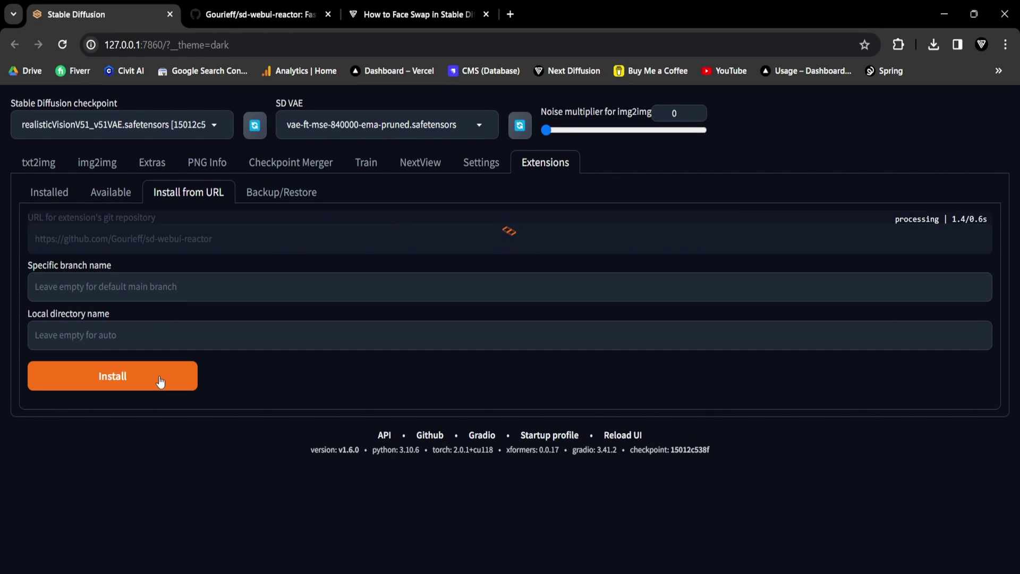
{"action": "left_click", "coordinate": [45, 194]}
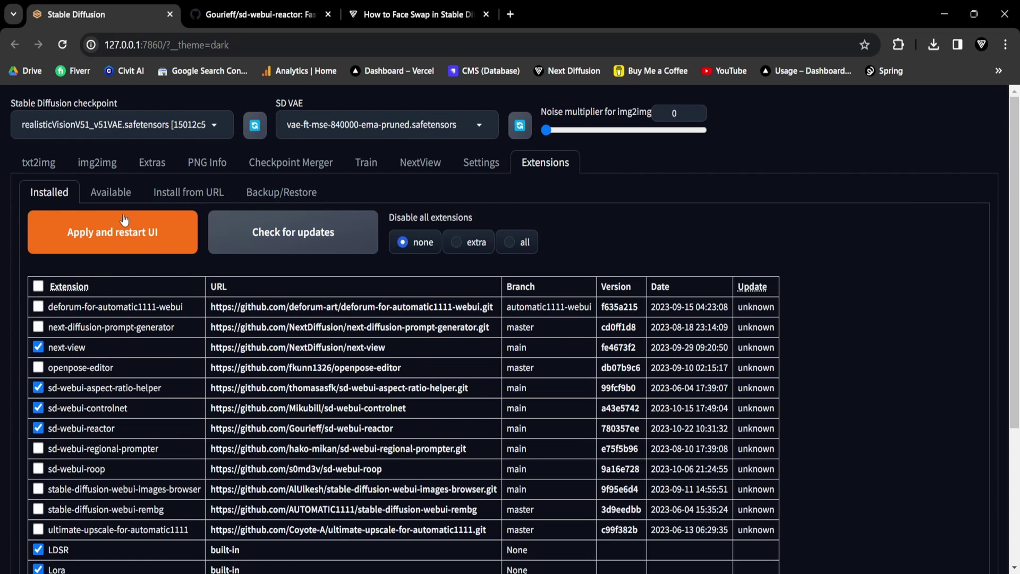
{"action": "left_click", "coordinate": [159, 242]}
Expand the new ReActor panel on txt2img, review its face-swap options, then return to the GitHub README.
{"action": "scroll", "coordinate": [161, 243], "scroll_direction": "down", "scroll_amount": 5}
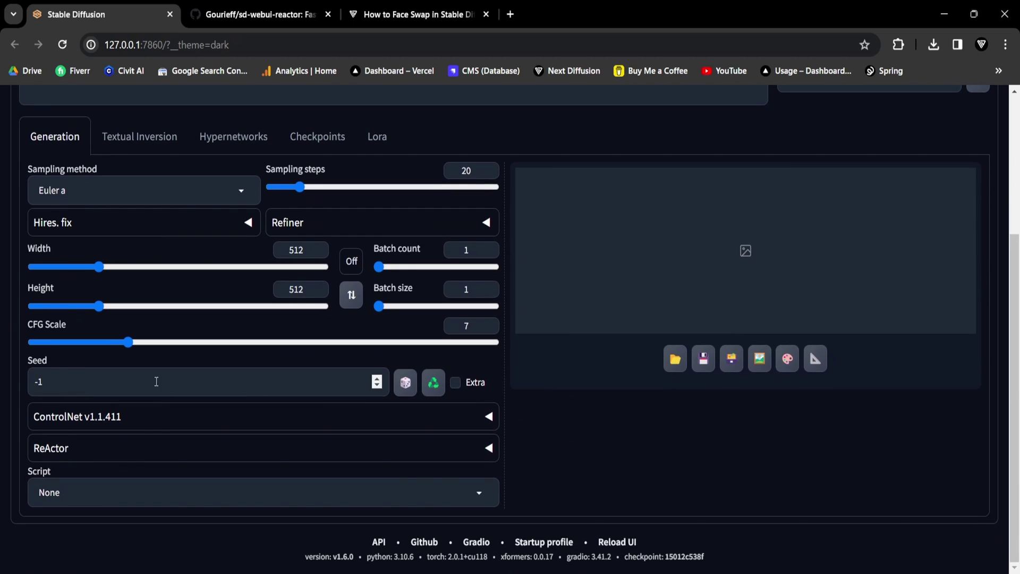
{"action": "left_click", "coordinate": [106, 457]}
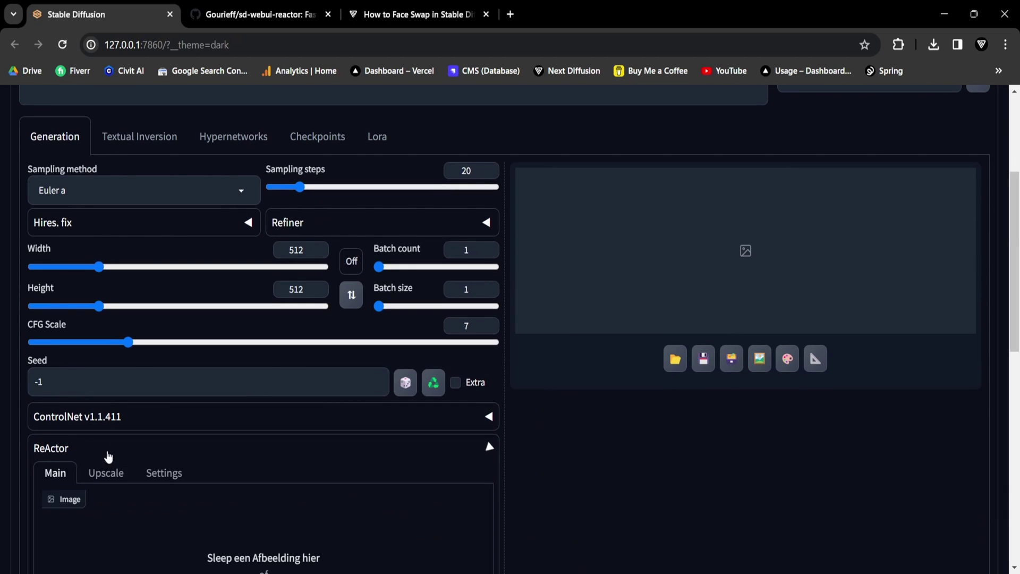
{"action": "scroll", "coordinate": [246, 419], "scroll_direction": "down", "scroll_amount": 2}
{"action": "scroll", "coordinate": [246, 418], "scroll_direction": "down", "scroll_amount": 2}
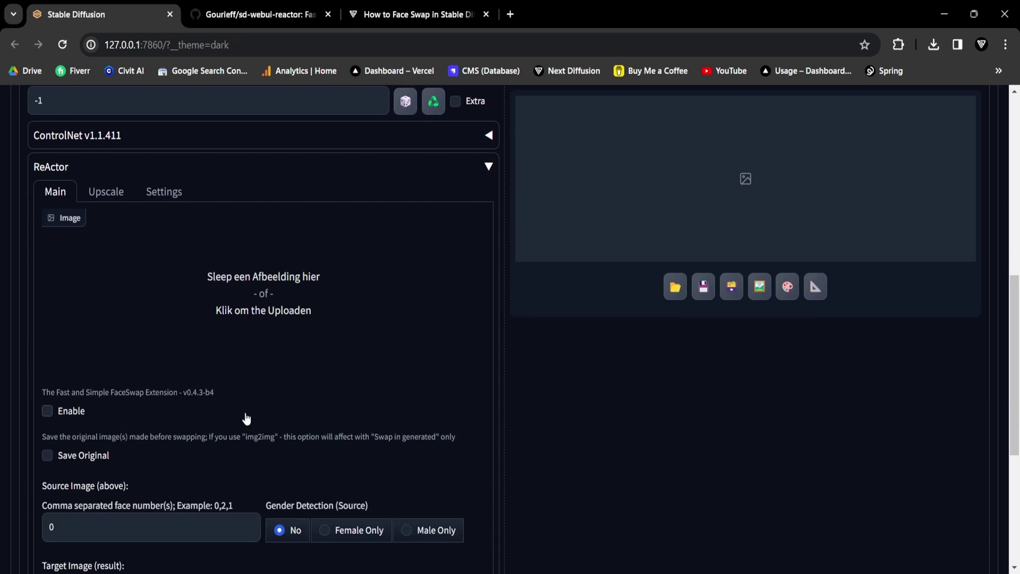
{"action": "key", "text": "ctrl+Tab"}
{"action": "scroll", "coordinate": [59, 309], "scroll_direction": "down", "scroll_amount": 8}
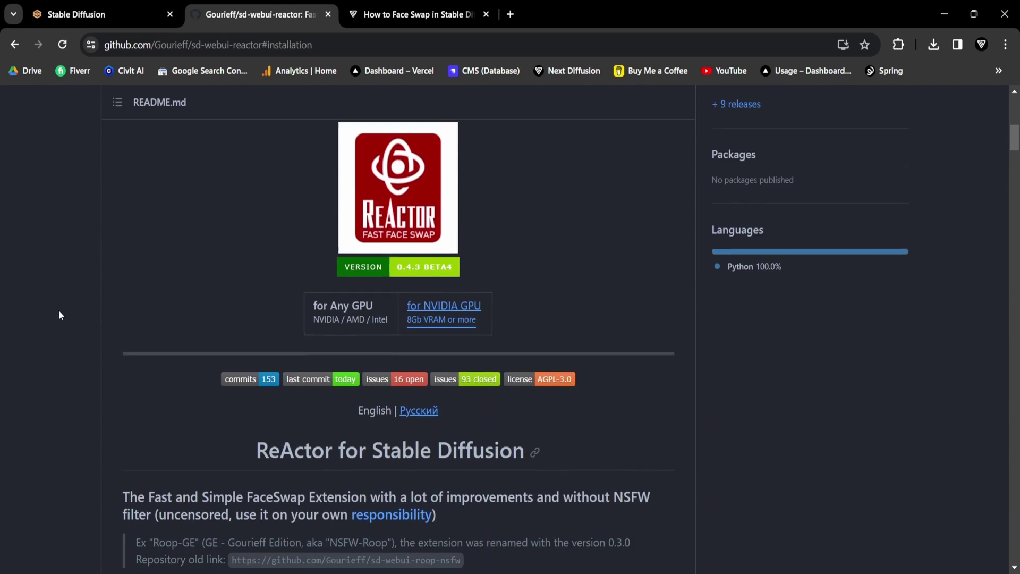
Jump to the README's Troubleshooting section and read through its notes.
{"action": "scroll", "coordinate": [59, 311], "scroll_direction": "down", "scroll_amount": 3}
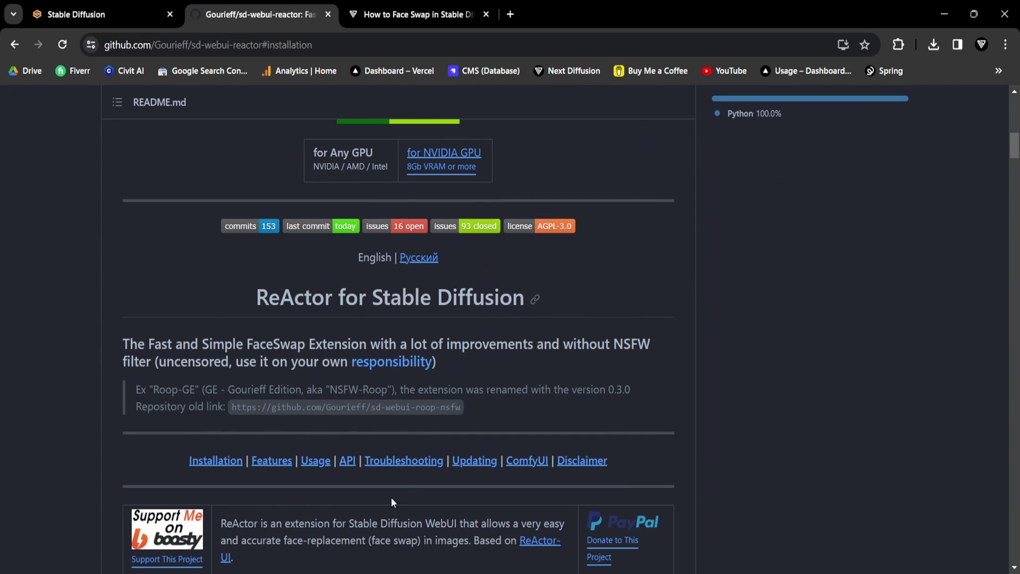
{"action": "left_click", "coordinate": [409, 462]}
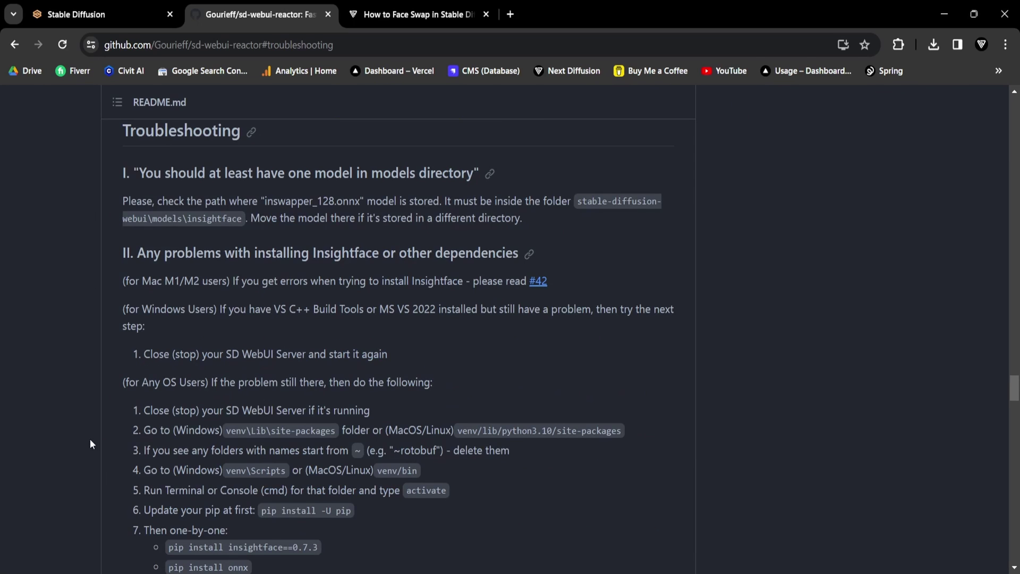
{"action": "scroll", "coordinate": [73, 405], "scroll_direction": "down", "scroll_amount": 6}
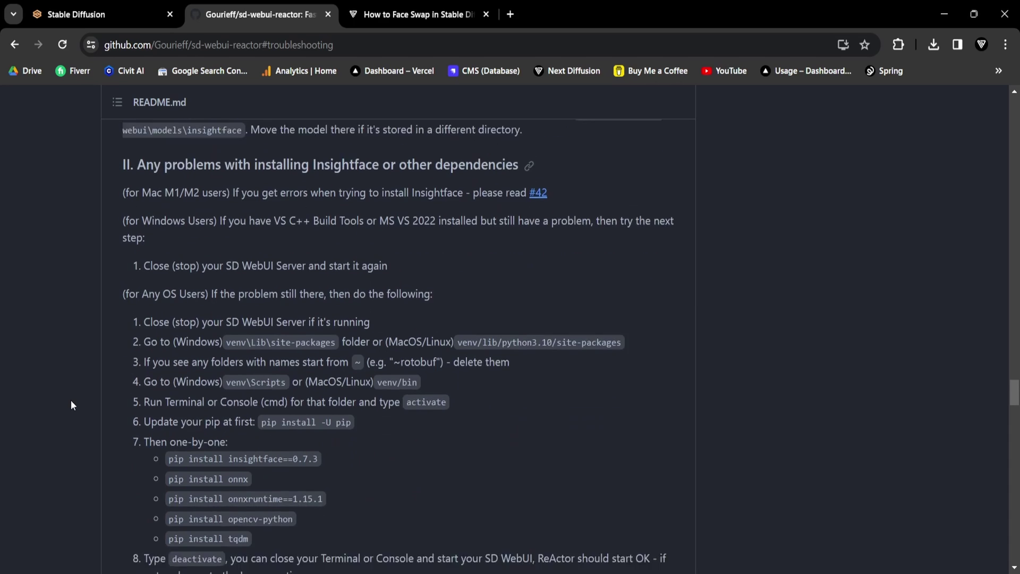
{"action": "scroll", "coordinate": [72, 405], "scroll_direction": "down", "scroll_amount": 5}
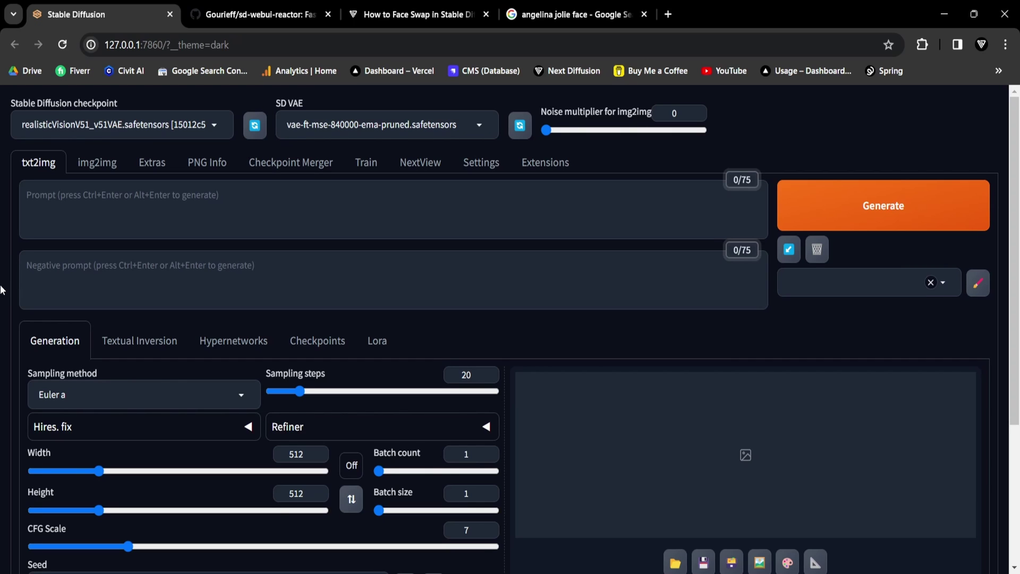
Expand ReActor on txt2img to show the source image box, Enable option and face-number fields.
{"action": "scroll", "coordinate": [1, 289], "scroll_direction": "down", "scroll_amount": 4}
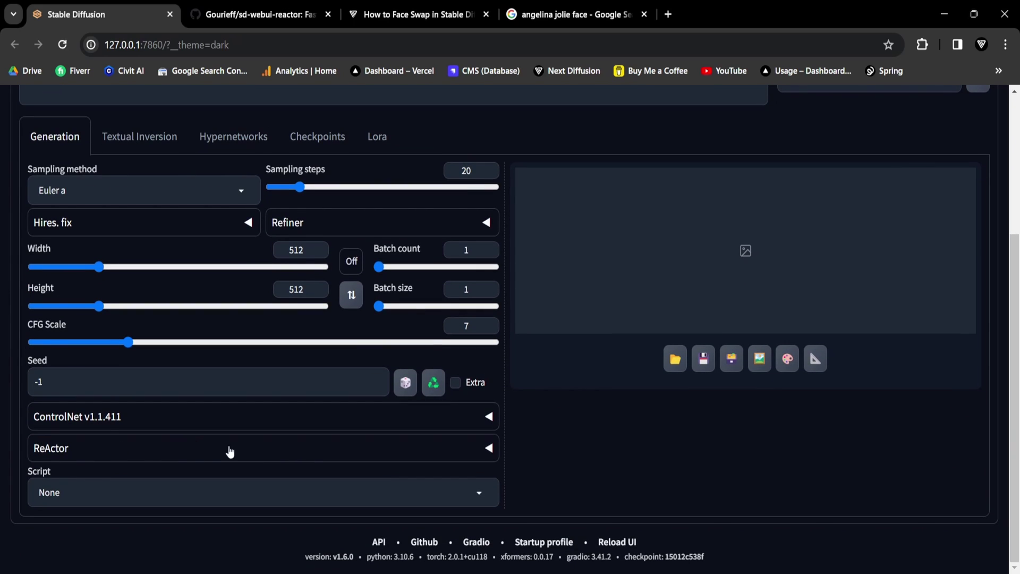
{"action": "left_click", "coordinate": [205, 450]}
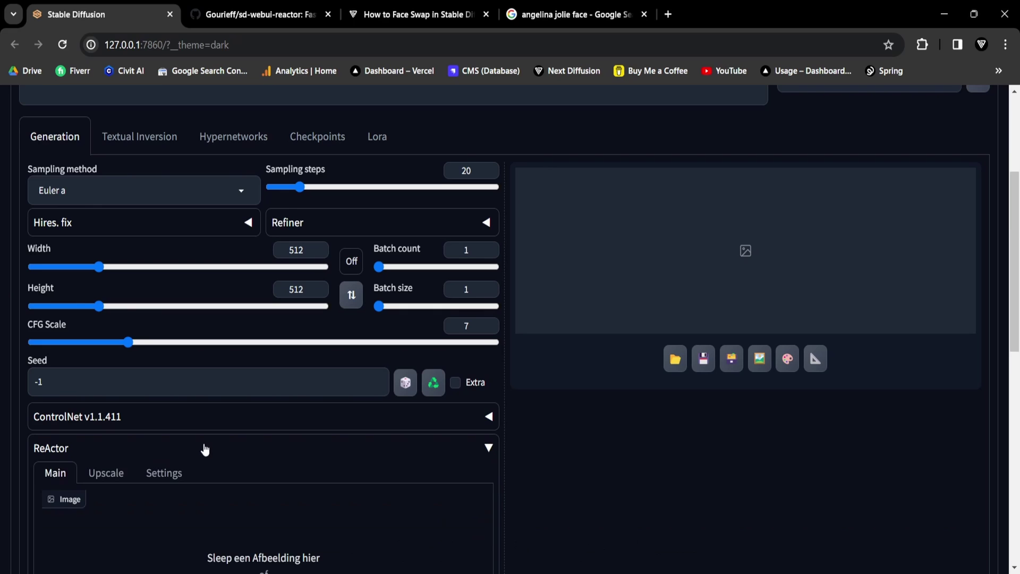
{"action": "scroll", "coordinate": [1, 438], "scroll_direction": "down", "scroll_amount": 5}
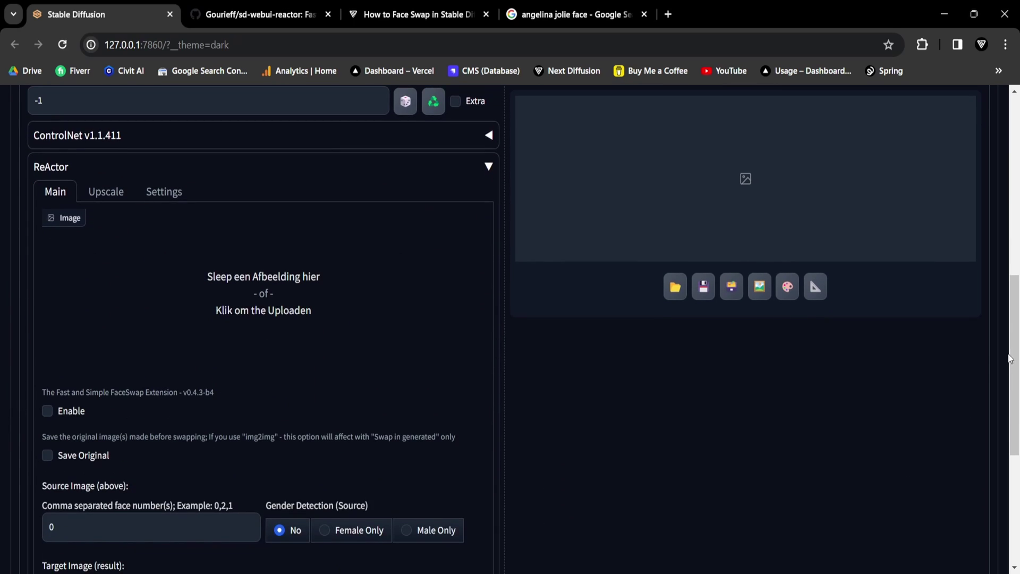
{"action": "scroll", "coordinate": [1014, 361], "scroll_direction": "down", "scroll_amount": 1}
{"action": "left_click_drag", "start_coordinate": [1017, 367], "coordinate": [1017, 374]}
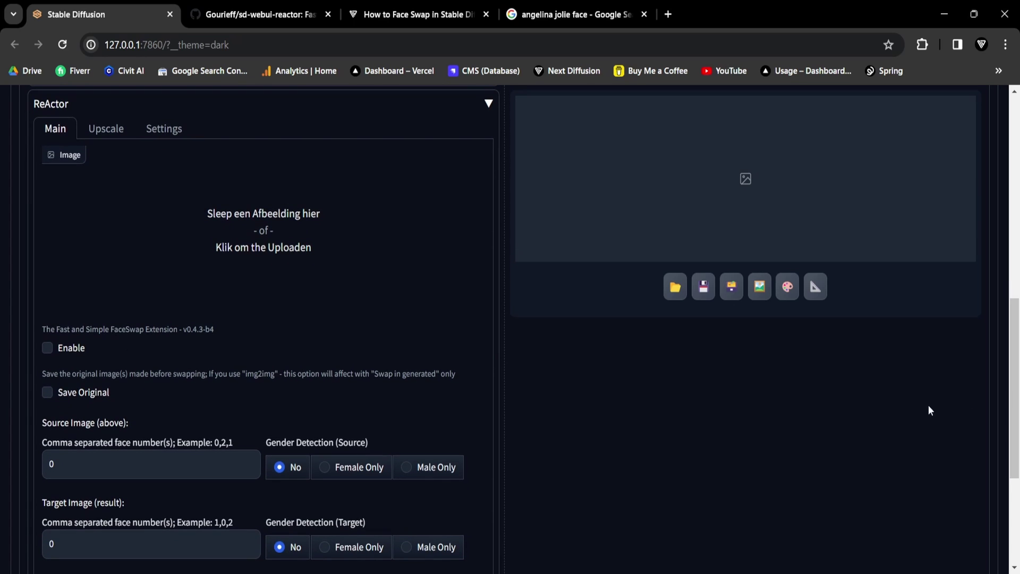
Drag the first Google Images face photo into ReActor's source Image box.
{"action": "left_click", "coordinate": [559, 18]}
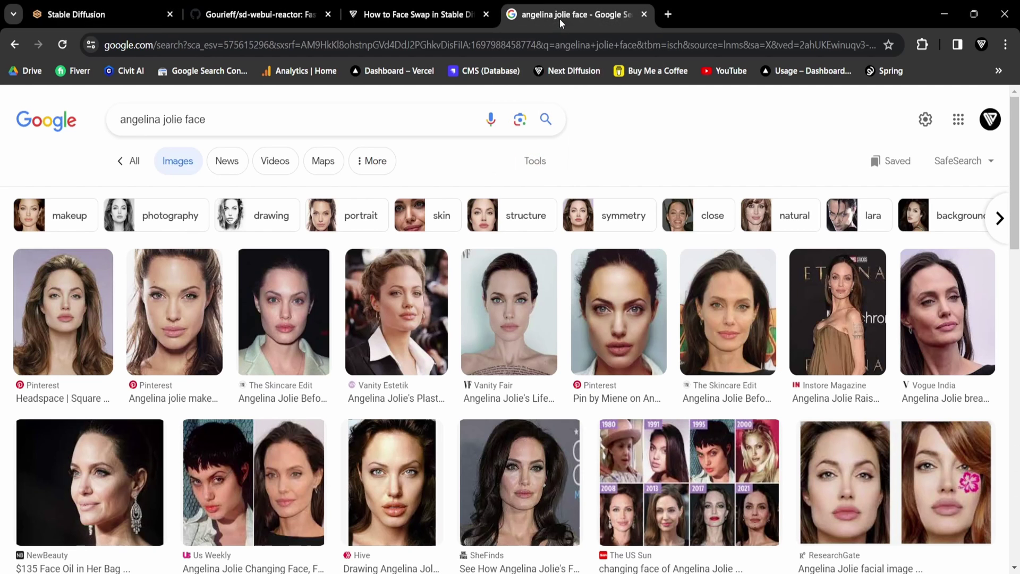
{"action": "left_click", "coordinate": [71, 329]}
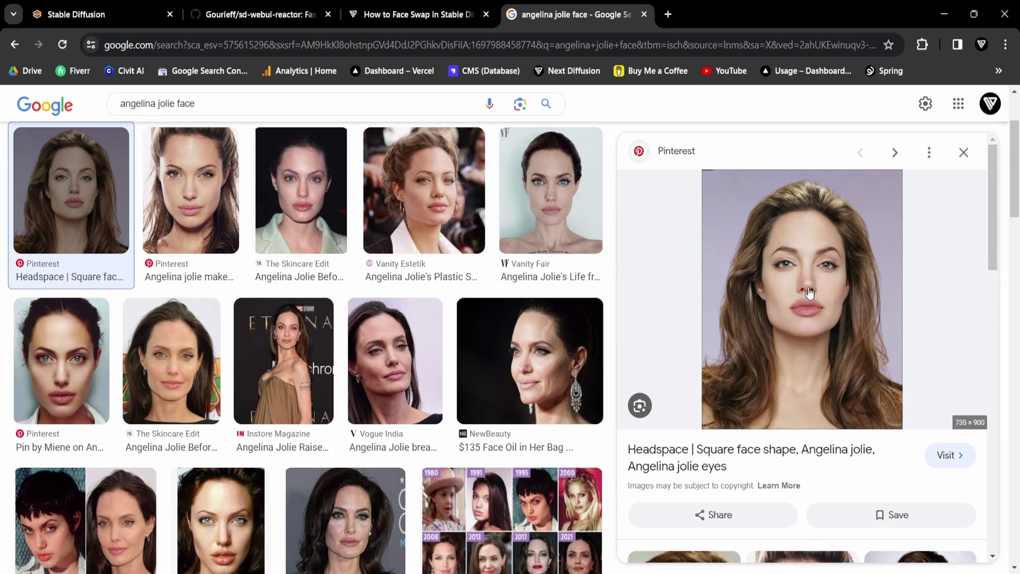
{"action": "left_click_drag", "start_coordinate": [796, 302], "coordinate": [263, 227]}
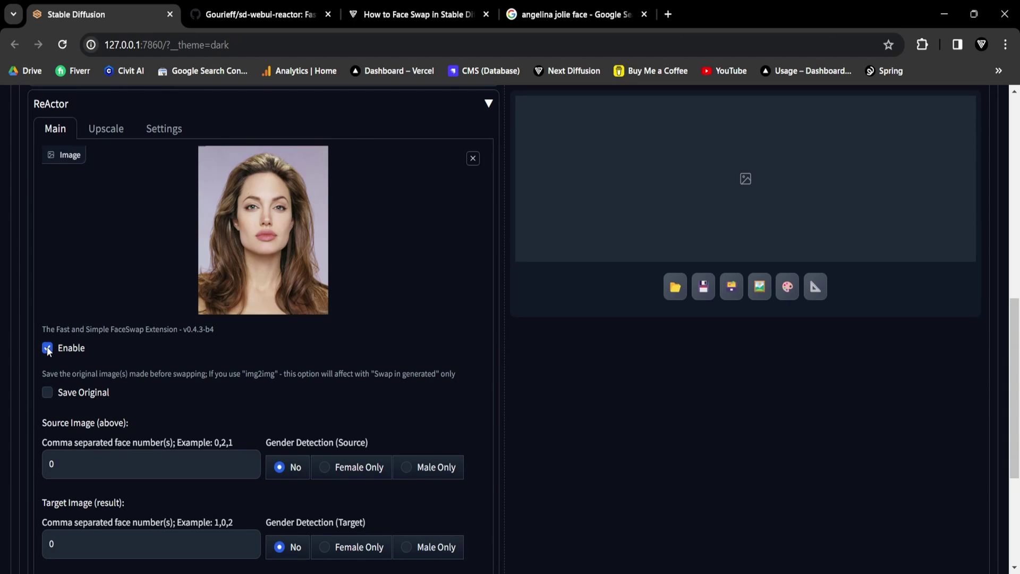
Restore the previous image's generation parameters and delete '(two girls standing:1.3),' from the prompt.
{"action": "scroll", "coordinate": [512, 373], "scroll_direction": "up", "scroll_amount": 8}
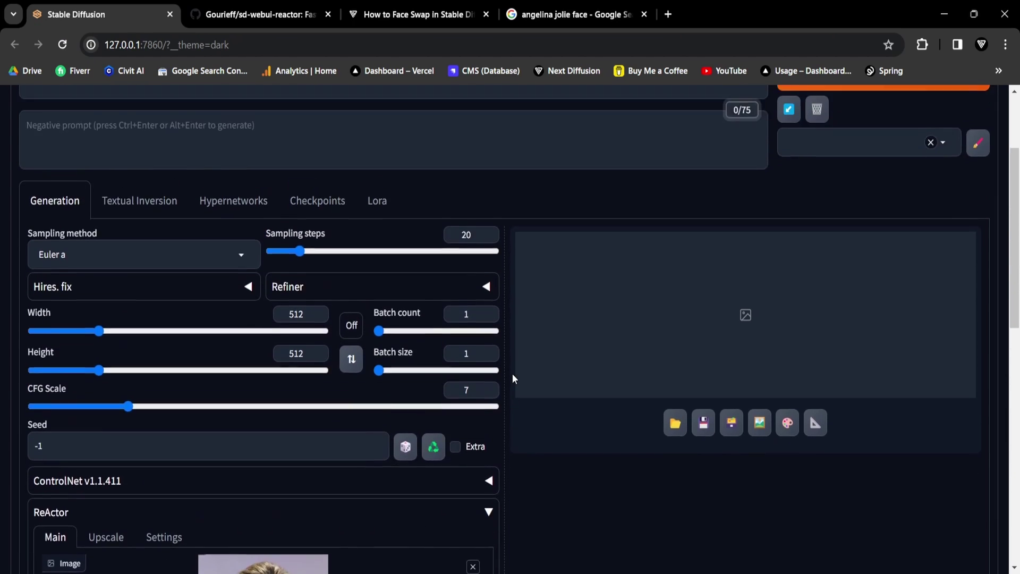
{"action": "scroll", "coordinate": [512, 378], "scroll_direction": "up", "scroll_amount": 3}
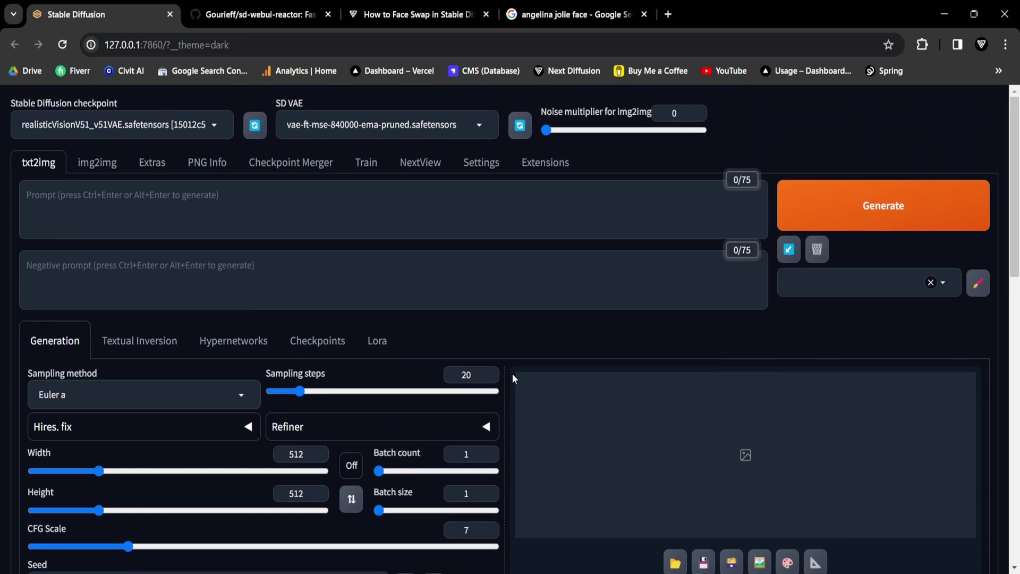
{"action": "left_click", "coordinate": [790, 262]}
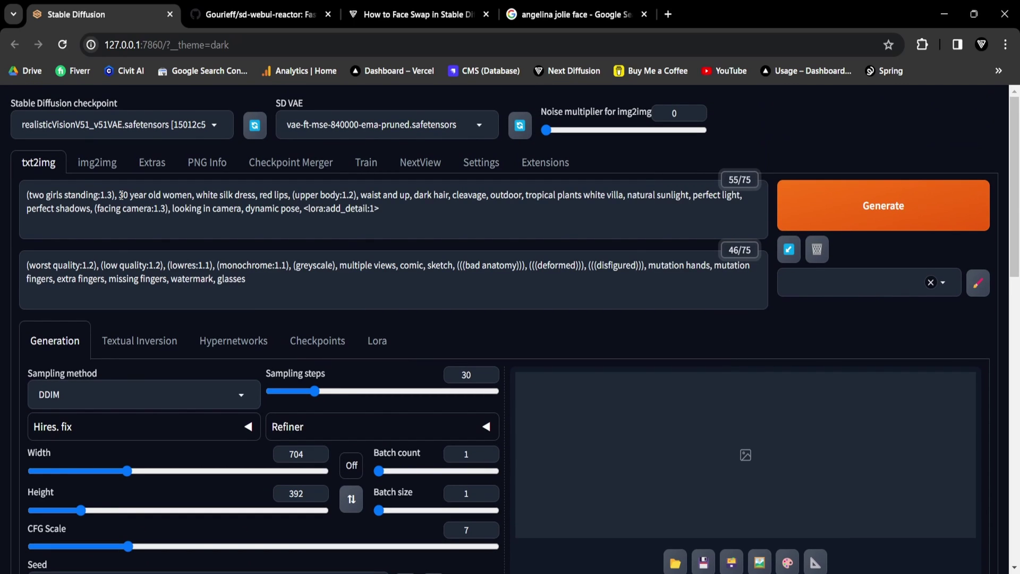
{"action": "left_click_drag", "start_coordinate": [119, 195], "coordinate": [2, 198]}
{"action": "key", "text": "BackSpace"}
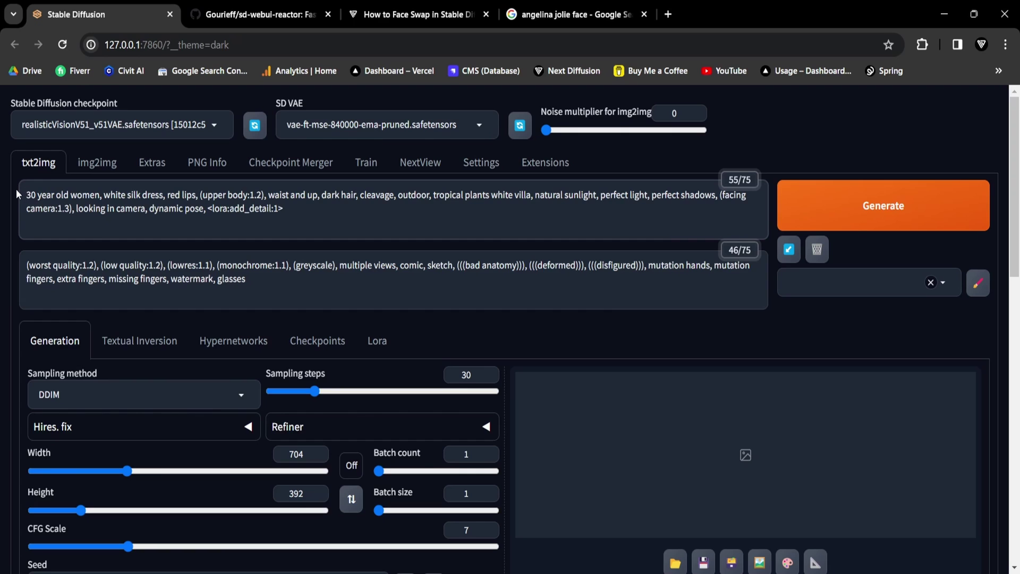
Set the seed to -1 for a random seed.
{"action": "scroll", "coordinate": [14, 311], "scroll_direction": "down", "scroll_amount": 3}
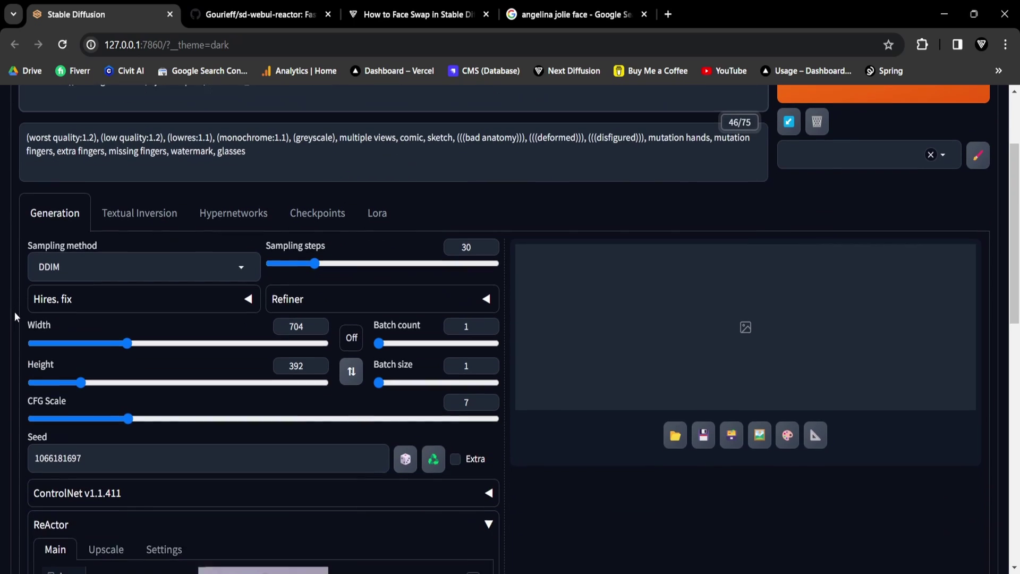
{"action": "left_click_drag", "start_coordinate": [82, 446], "coordinate": [23, 439]}
{"action": "type", "text": "-1"}
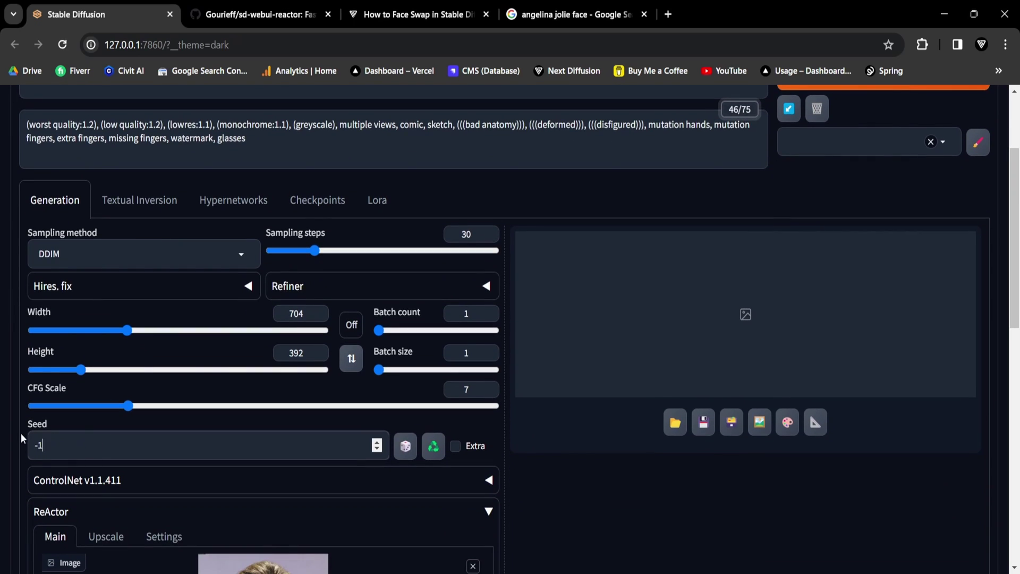
{"action": "left_click", "coordinate": [1, 484]}
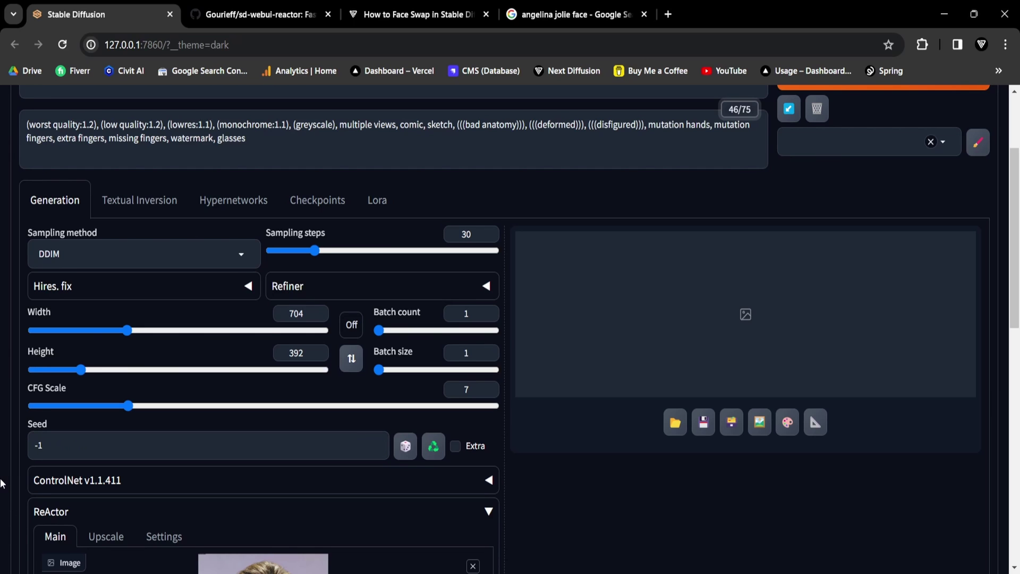
{"action": "scroll", "coordinate": [1, 483], "scroll_direction": "down", "scroll_amount": 1}
{"action": "scroll", "coordinate": [2, 484], "scroll_direction": "up", "scroll_amount": 3}
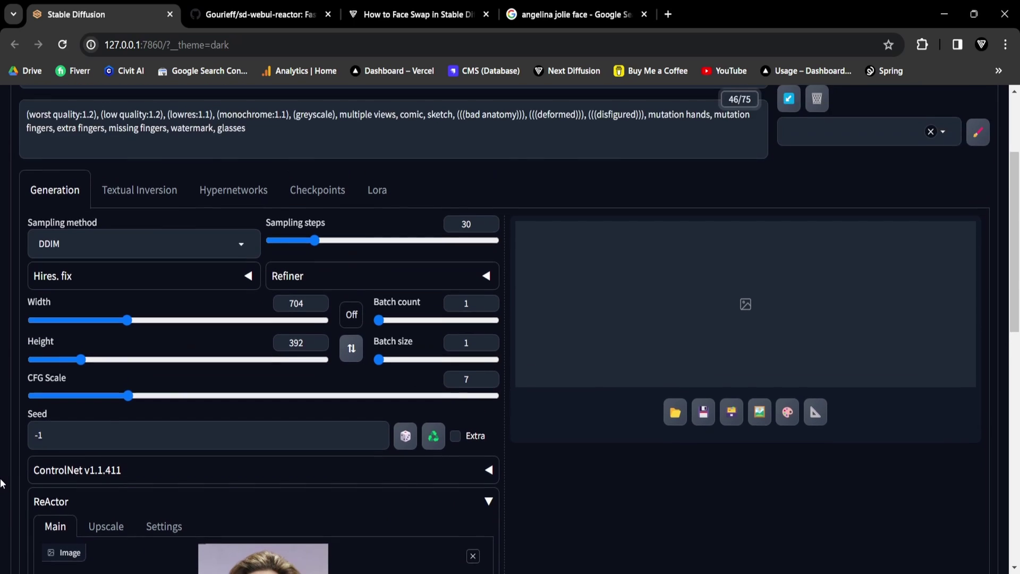
Generate the 704×392 white-silk-dress woman image with the source face swapped in.
{"action": "left_click", "coordinate": [837, 219]}
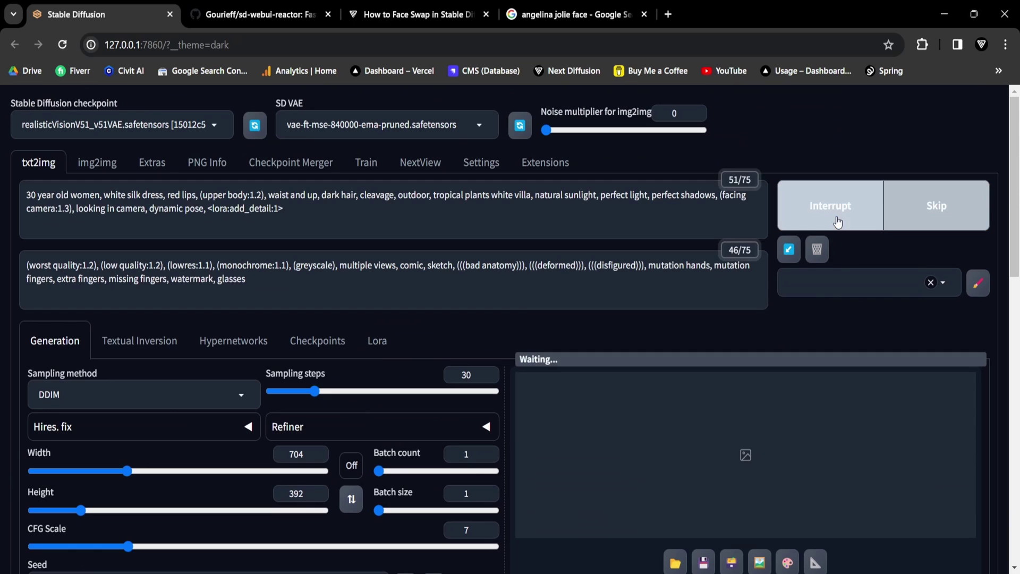
{"action": "scroll", "coordinate": [1015, 181], "scroll_direction": "down", "scroll_amount": 2}
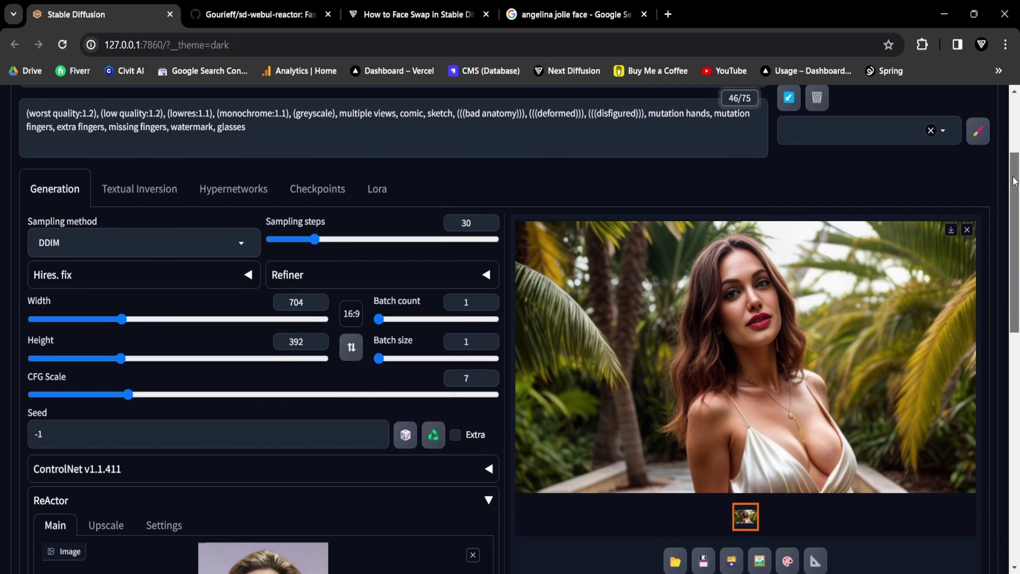
{"action": "left_click_drag", "start_coordinate": [1015, 181], "coordinate": [1017, 223]}
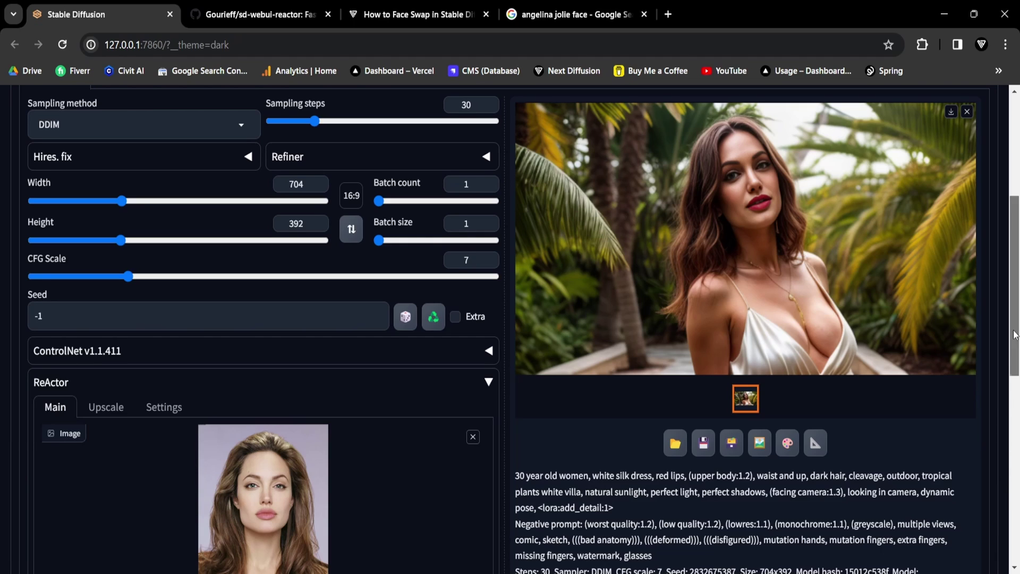
{"action": "left_click_drag", "start_coordinate": [1015, 335], "coordinate": [1018, 436]}
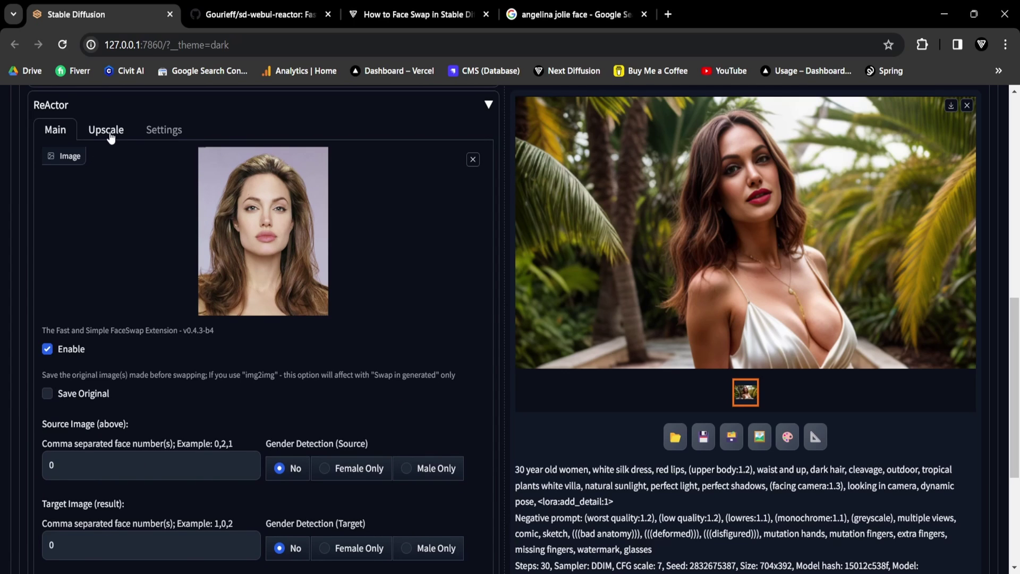
In ReActor's Upscale options, keep 'Restore Face -> Upscale' on and choose 4x-UltraSharp as upscaler.
{"action": "left_click", "coordinate": [109, 137]}
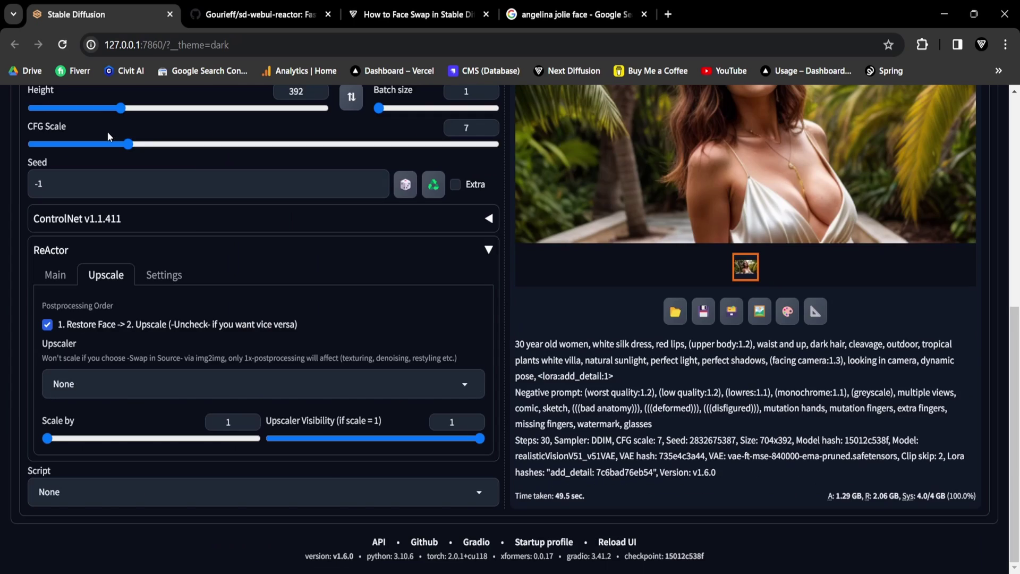
{"action": "left_click", "coordinate": [49, 327]}
{"action": "left_click", "coordinate": [49, 328]}
{"action": "left_click", "coordinate": [149, 382]}
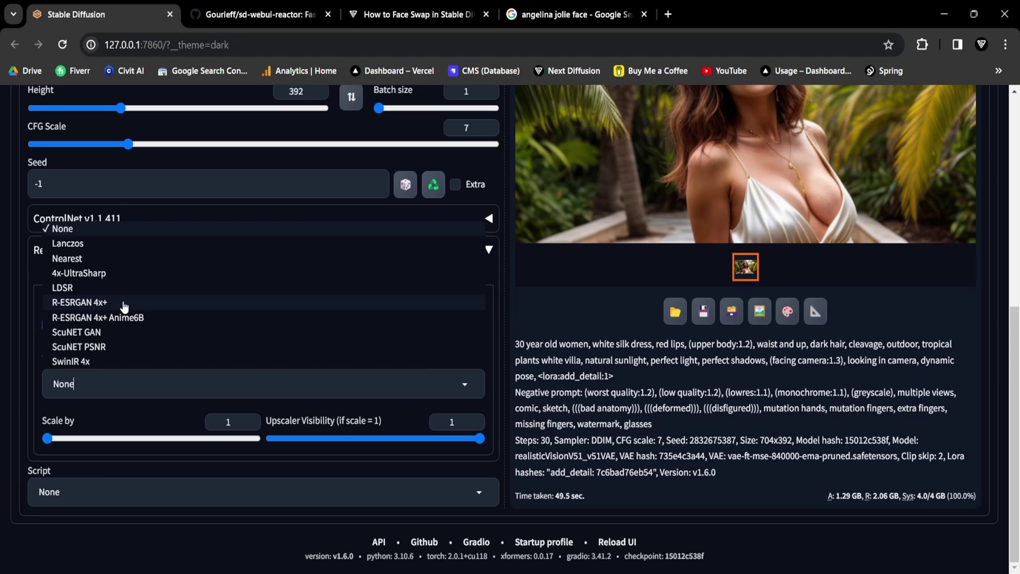
{"action": "left_click", "coordinate": [110, 276]}
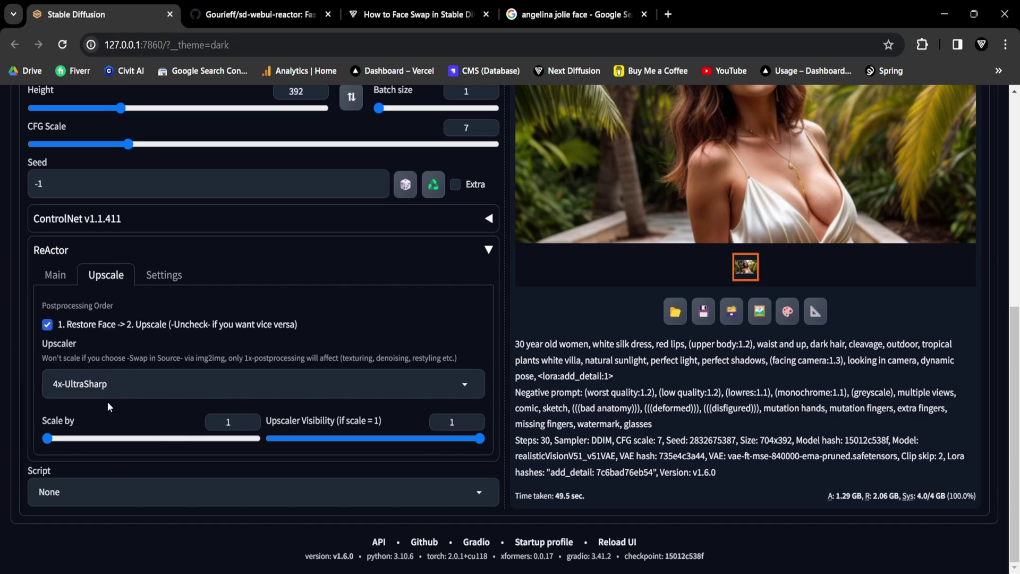
{"action": "scroll", "coordinate": [97, 409], "scroll_direction": "up", "scroll_amount": 8}
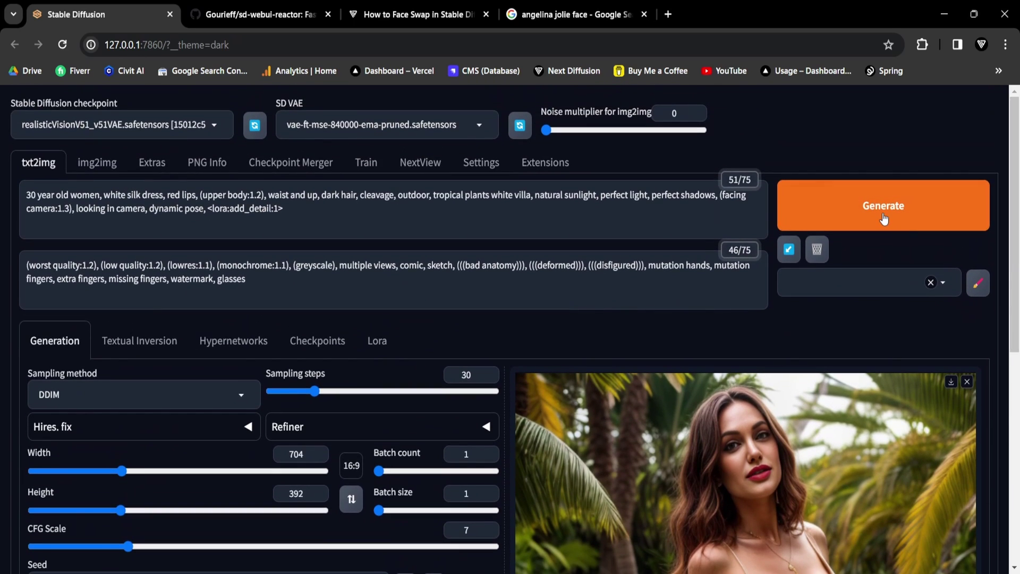
Generate a new upscaled face-swapped image, inspect it full size, and confirm ReActor Scale by is 2.
{"action": "left_click", "coordinate": [884, 217]}
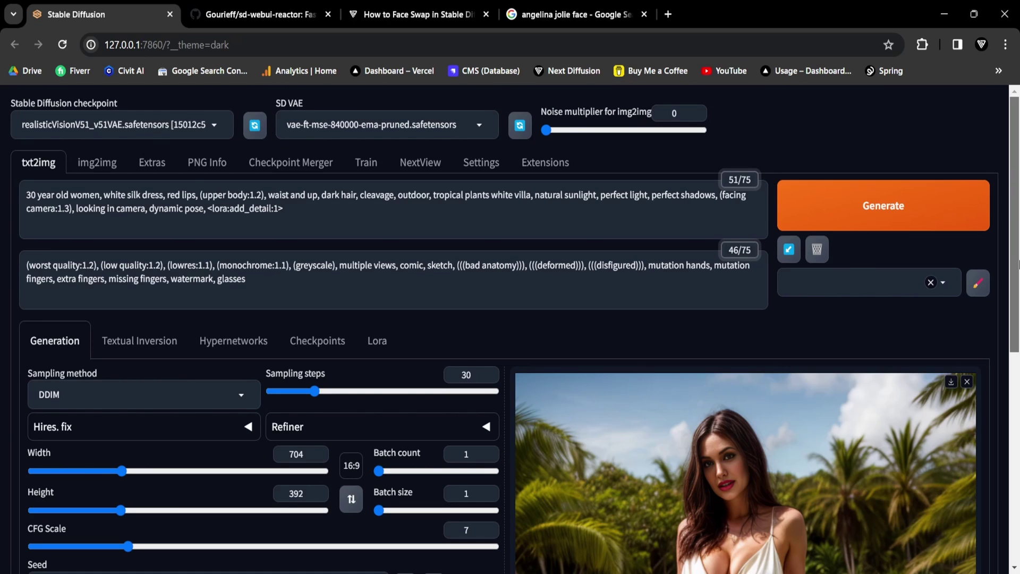
{"action": "left_click_drag", "start_coordinate": [1018, 264], "coordinate": [1018, 383]}
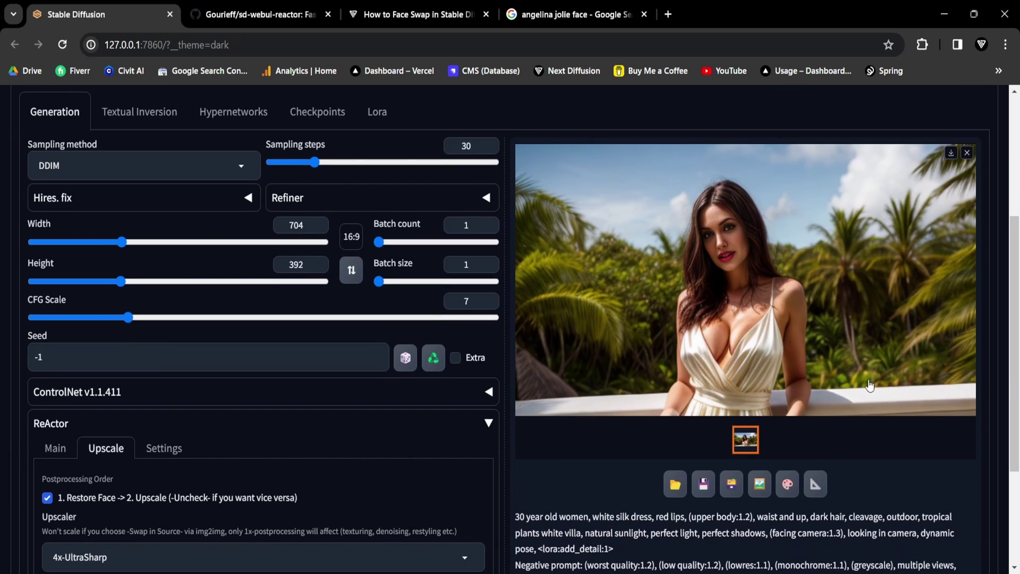
{"action": "left_click", "coordinate": [742, 323]}
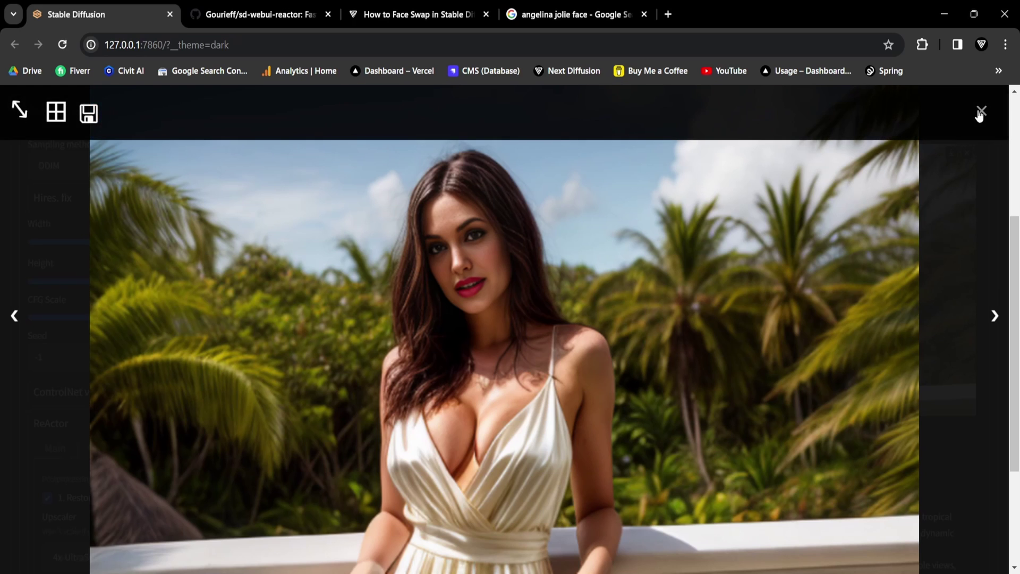
{"action": "left_click", "coordinate": [980, 112]}
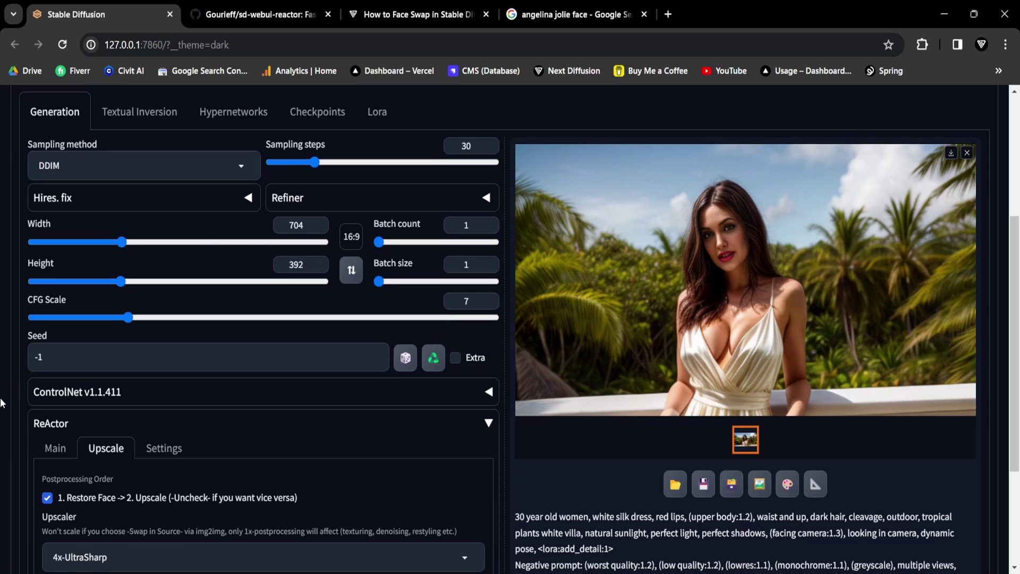
{"action": "scroll", "coordinate": [1, 403], "scroll_direction": "down", "scroll_amount": 1}
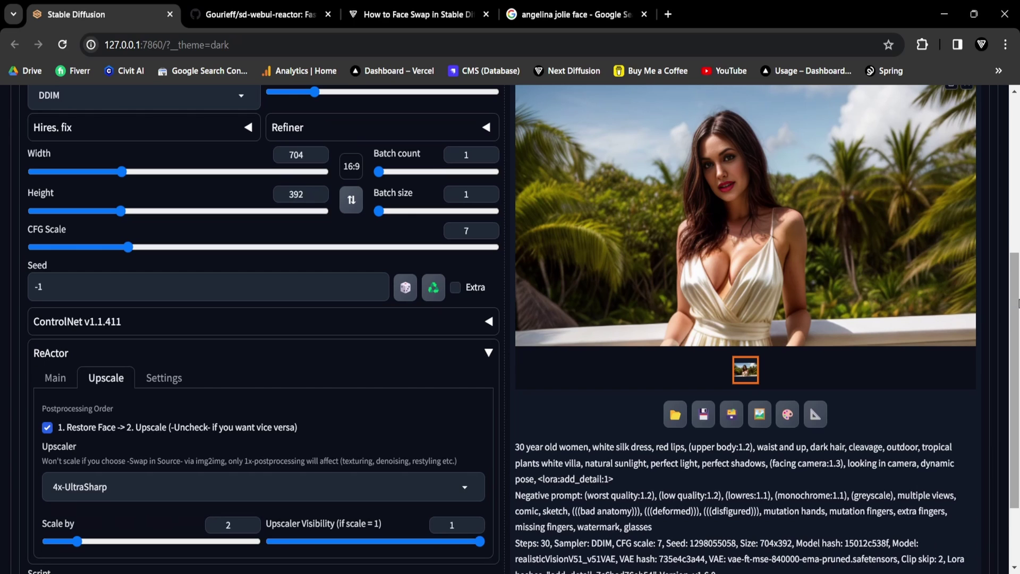
{"action": "left_click_drag", "start_coordinate": [1016, 306], "coordinate": [1016, 366]}
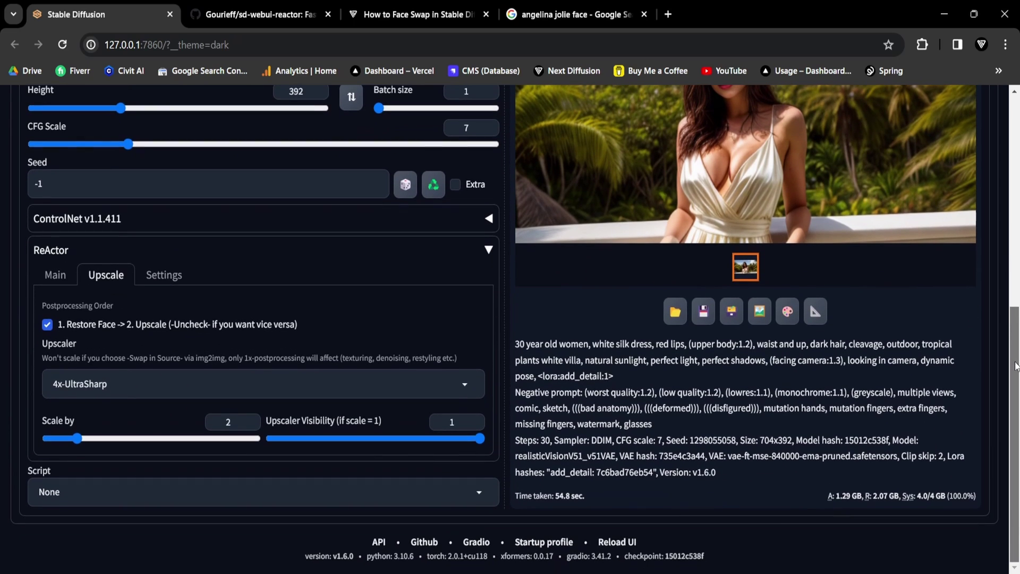
{"action": "left_click", "coordinate": [53, 278]}
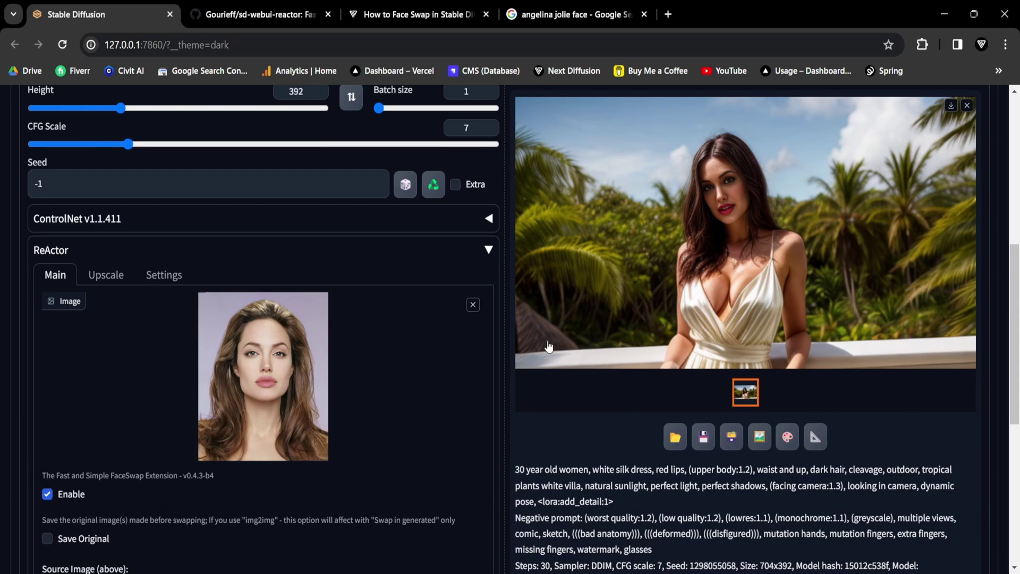
{"action": "scroll", "coordinate": [511, 393], "scroll_direction": "down", "scroll_amount": 1}
{"action": "scroll", "coordinate": [512, 390], "scroll_direction": "down", "scroll_amount": 5}
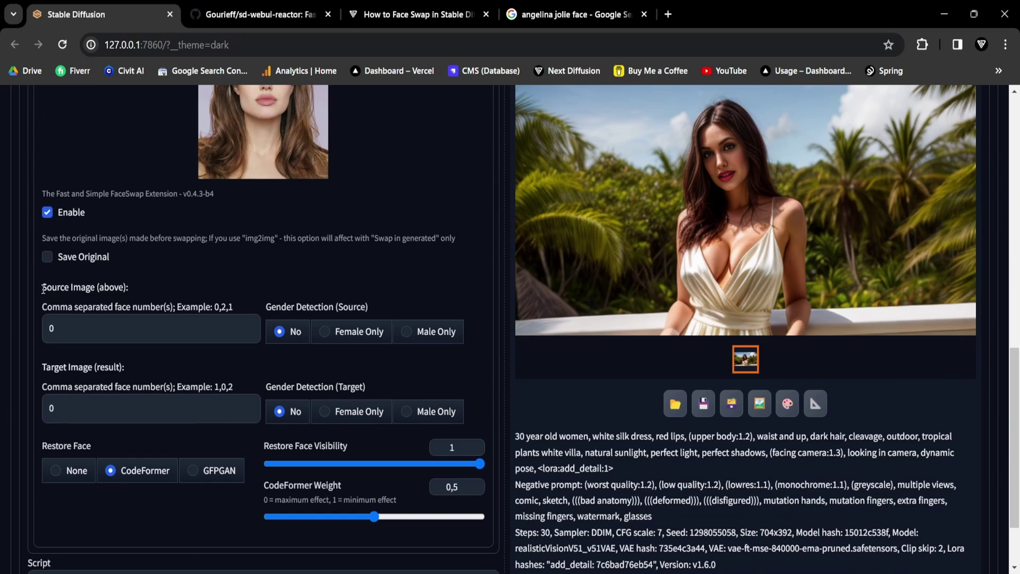
{"action": "left_click_drag", "start_coordinate": [42, 287], "coordinate": [128, 282]}
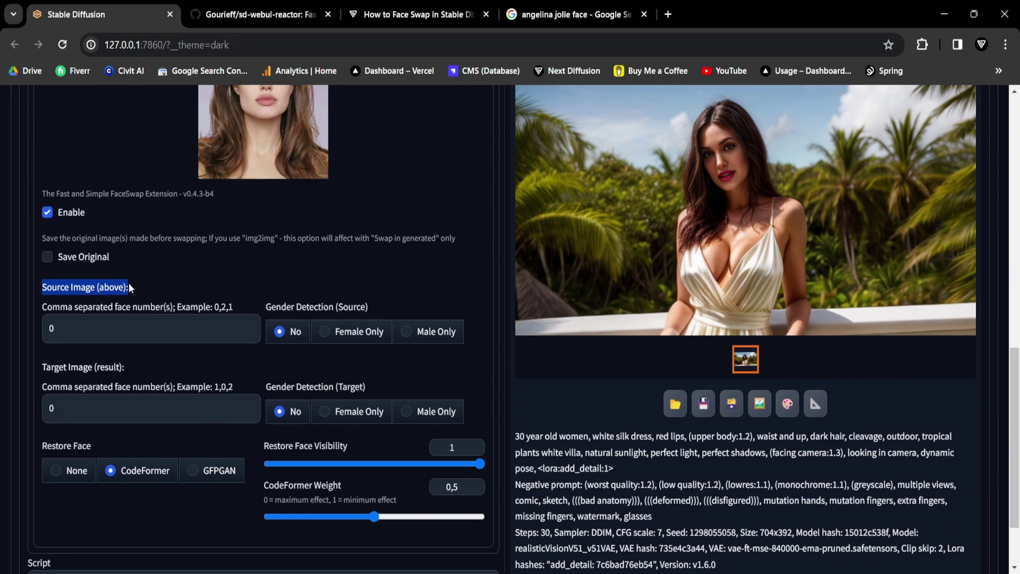
{"action": "left_click", "coordinate": [168, 289]}
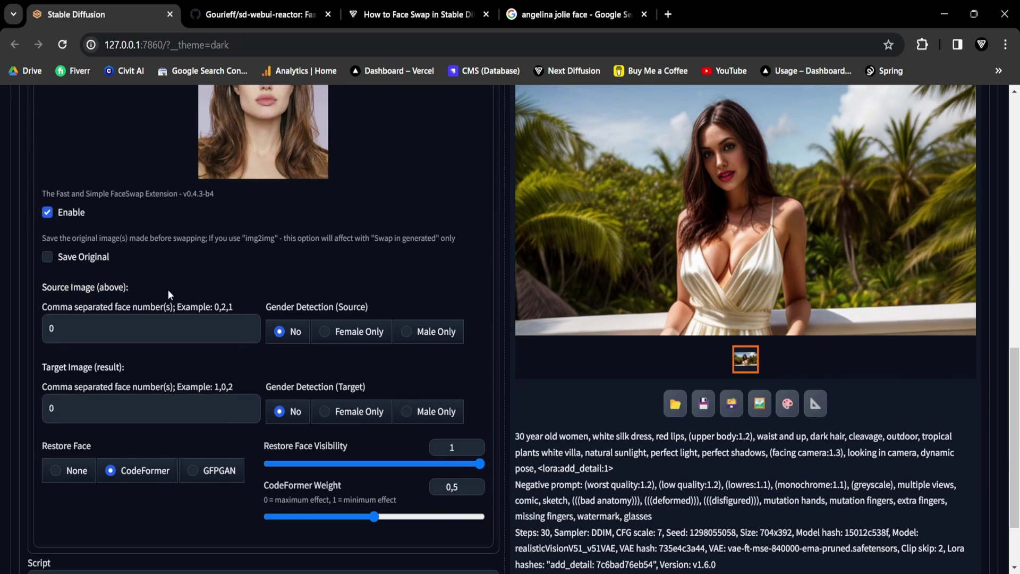
{"action": "scroll", "coordinate": [235, 298], "scroll_direction": "up", "scroll_amount": 3}
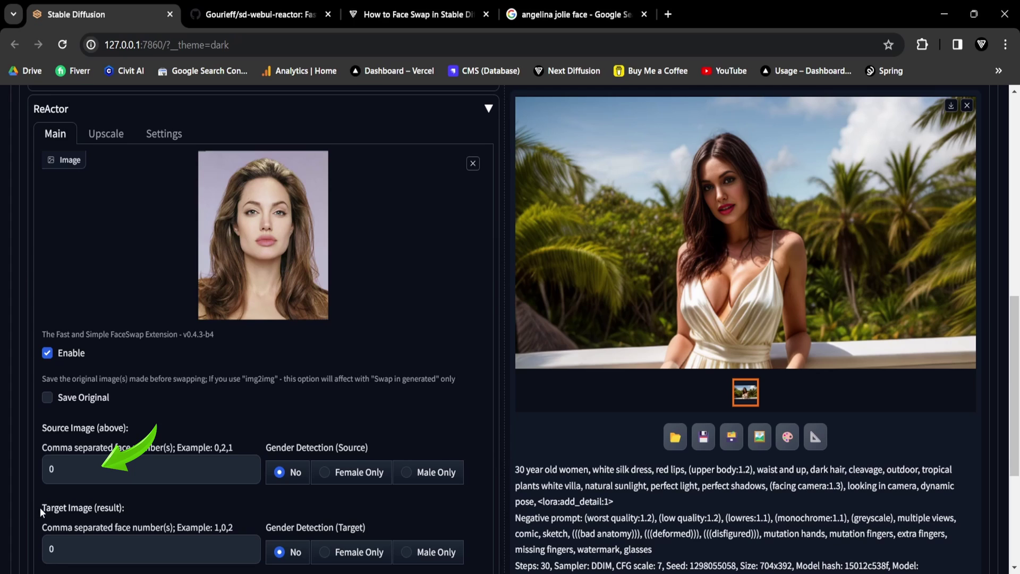
{"action": "left_click_drag", "start_coordinate": [41, 511], "coordinate": [120, 507]}
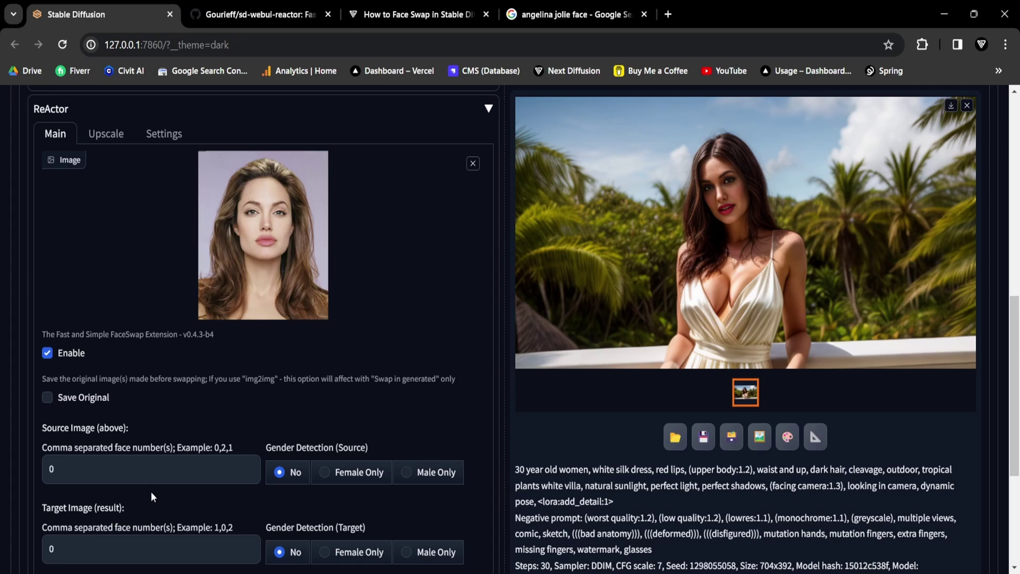
{"action": "scroll", "coordinate": [468, 546], "scroll_direction": "down", "scroll_amount": 1}
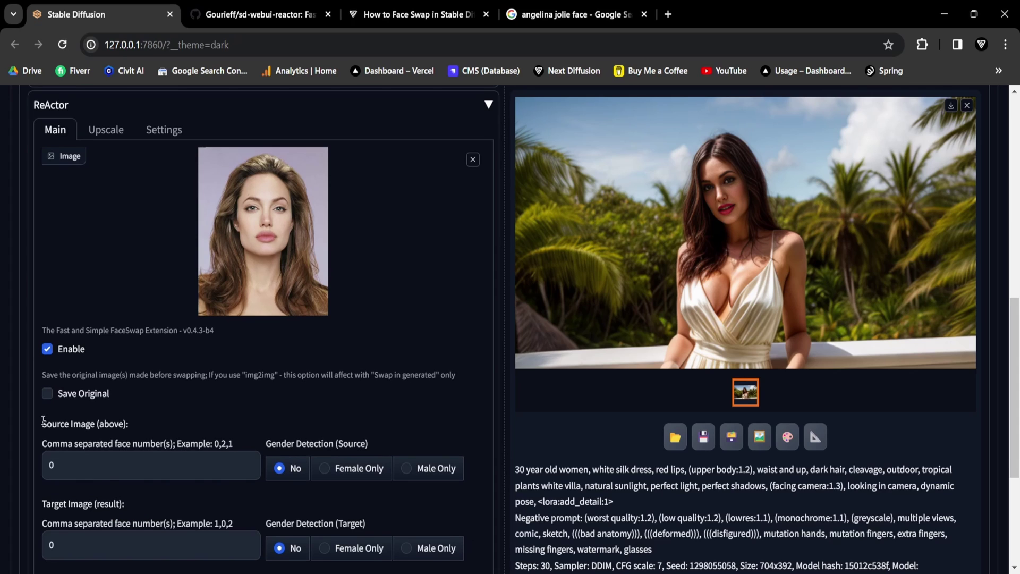
{"action": "left_click_drag", "start_coordinate": [42, 424], "coordinate": [90, 423]}
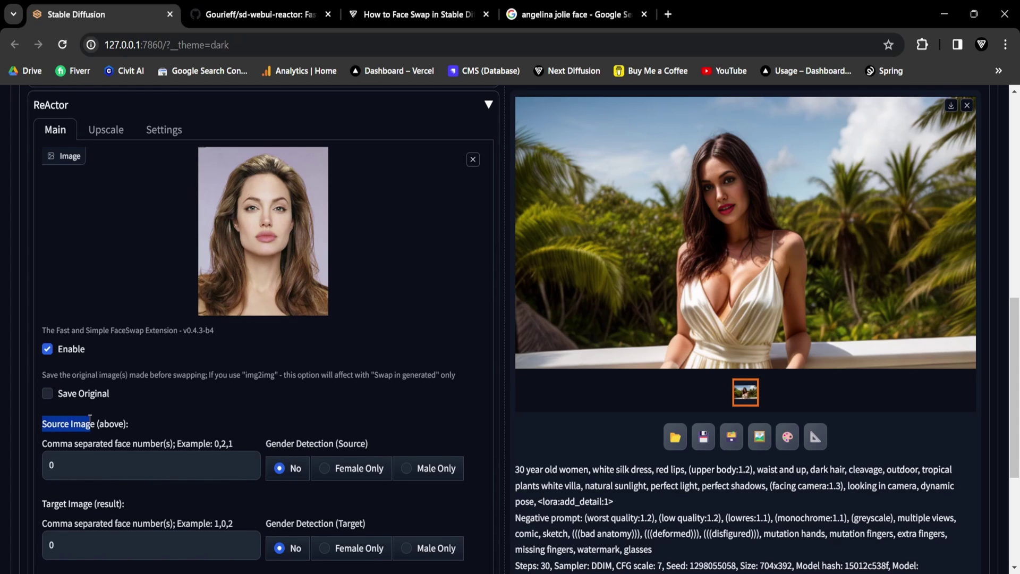
{"action": "left_click", "coordinate": [192, 423]}
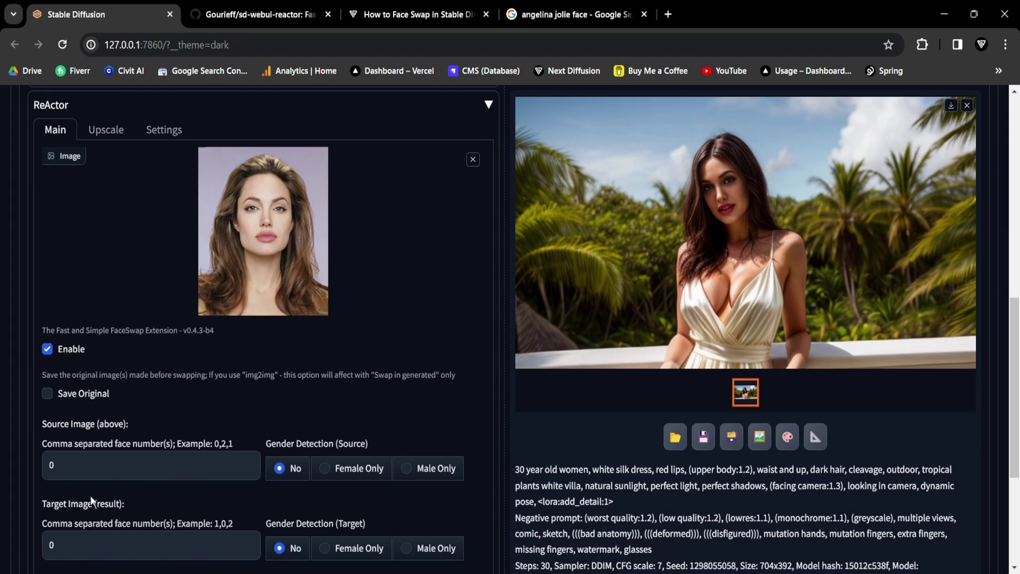
{"action": "left_click_drag", "start_coordinate": [45, 504], "coordinate": [97, 504]}
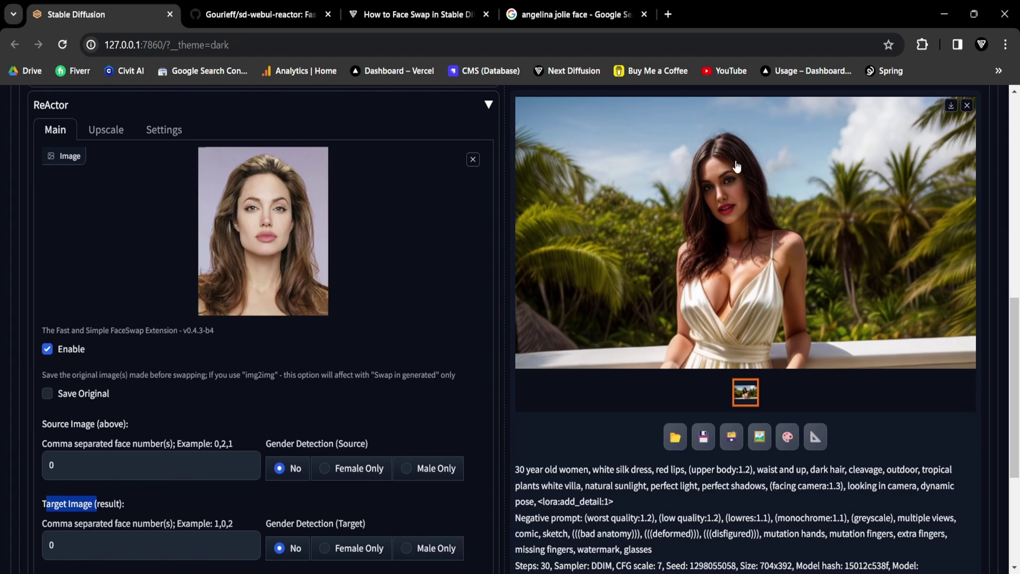
{"action": "left_click", "coordinate": [176, 431]}
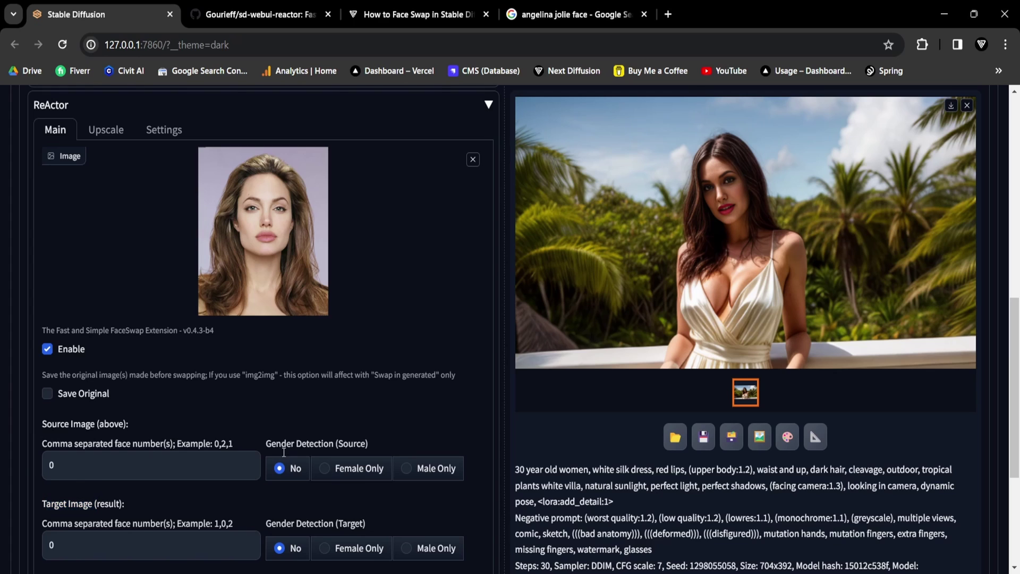
Drag AngelinaJolie_SalmaHayek.png from Downloads into ReActor's source Image box.
{"action": "left_click", "coordinate": [693, 568]}
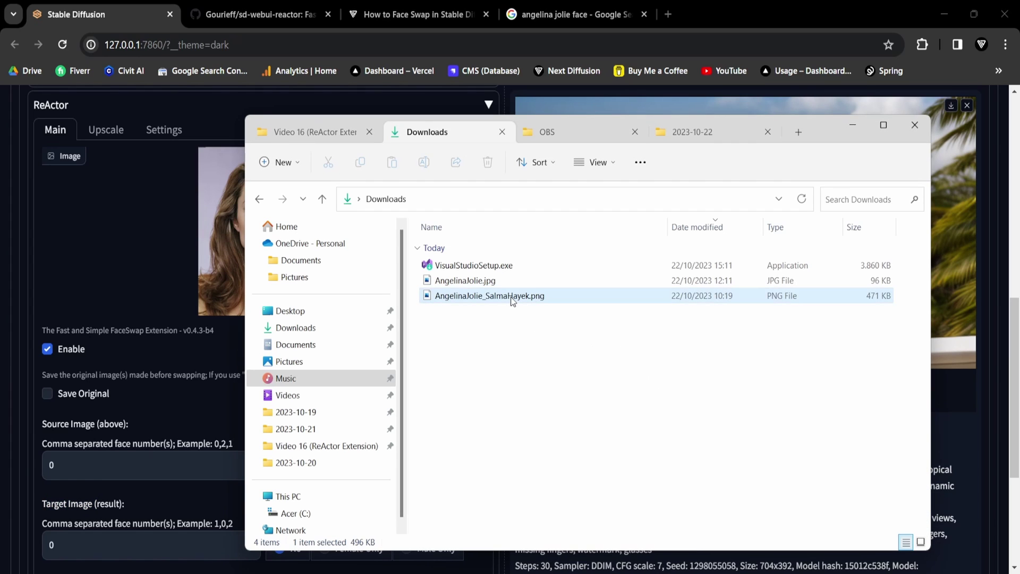
{"action": "left_click_drag", "start_coordinate": [510, 296], "coordinate": [137, 254]}
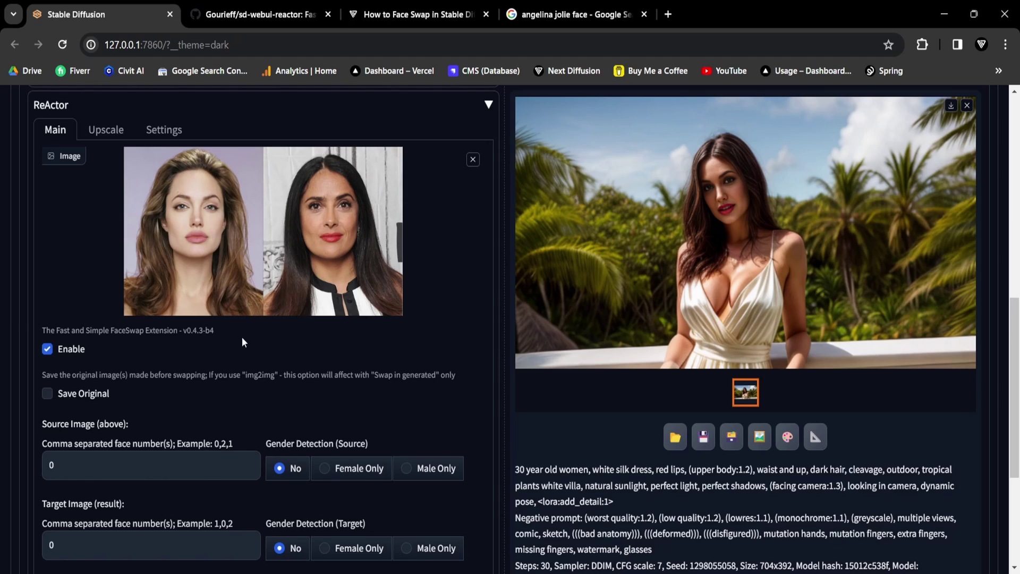
Change ReActor's Source Image face numbers from 0 to 0,1 so both source faces are used.
{"action": "left_click_drag", "start_coordinate": [41, 426], "coordinate": [95, 423]}
{"action": "left_click_drag", "start_coordinate": [45, 454], "coordinate": [173, 447]}
{"action": "left_click", "coordinate": [173, 447]}
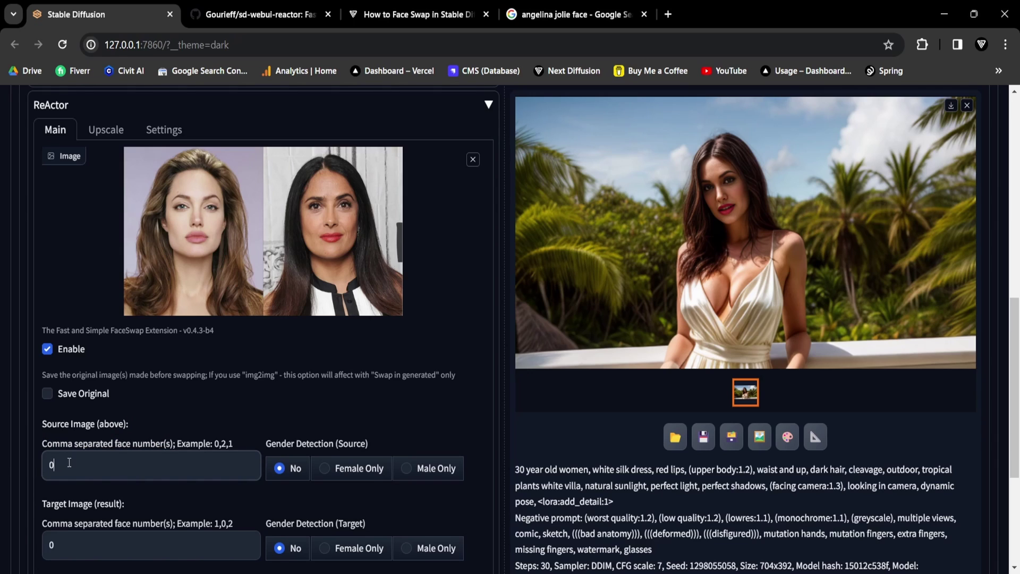
{"action": "key", "text": "BackSpace"}
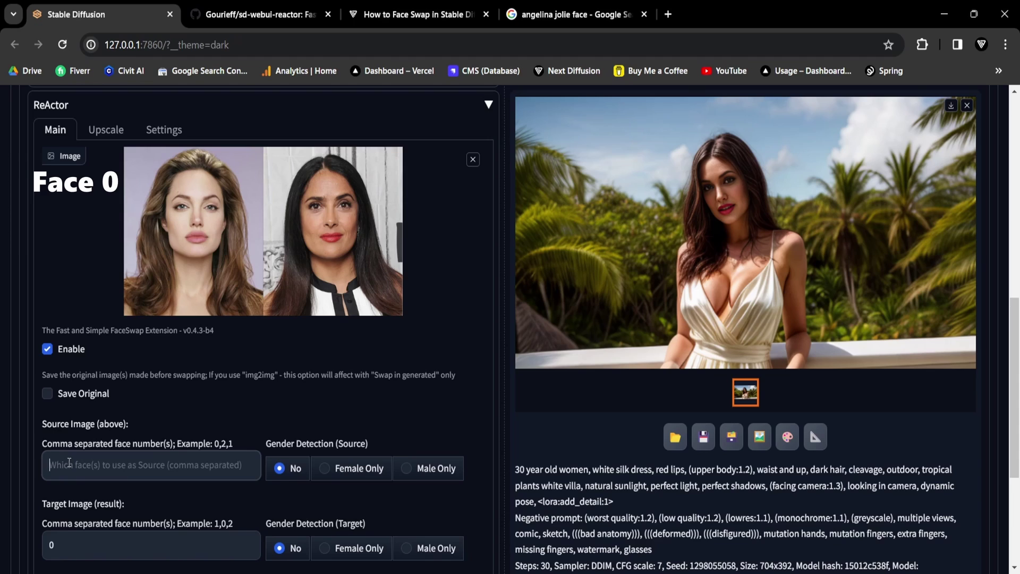
{"action": "type", "text": "0,1"}
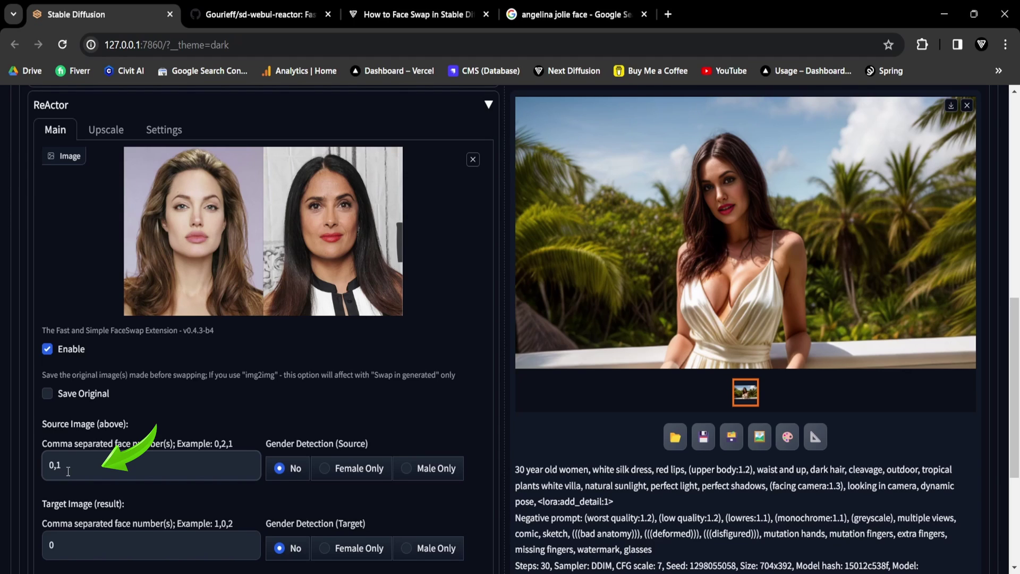
{"action": "left_click_drag", "start_coordinate": [58, 475], "coordinate": [48, 476]}
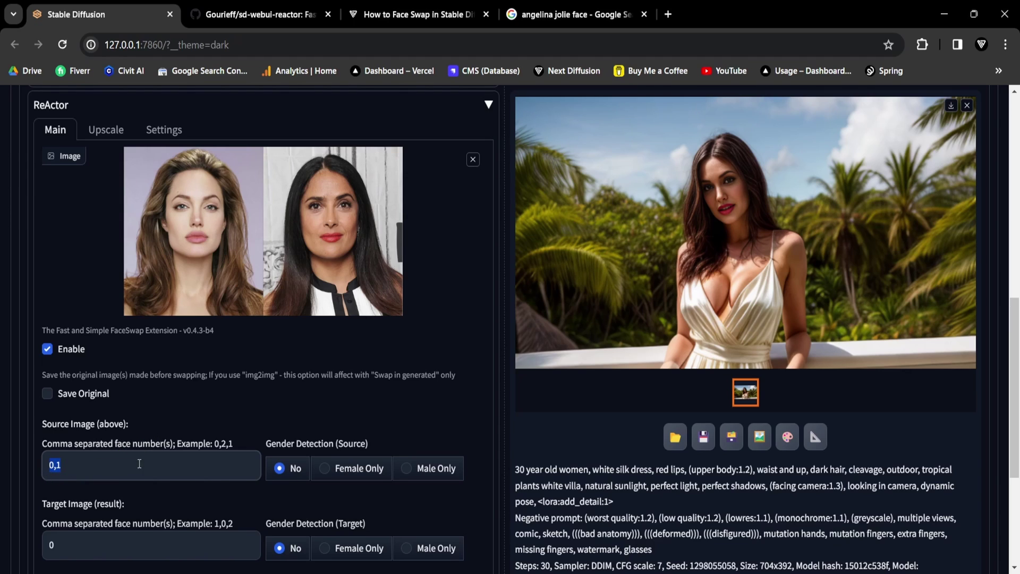
{"action": "left_click", "coordinate": [237, 494]}
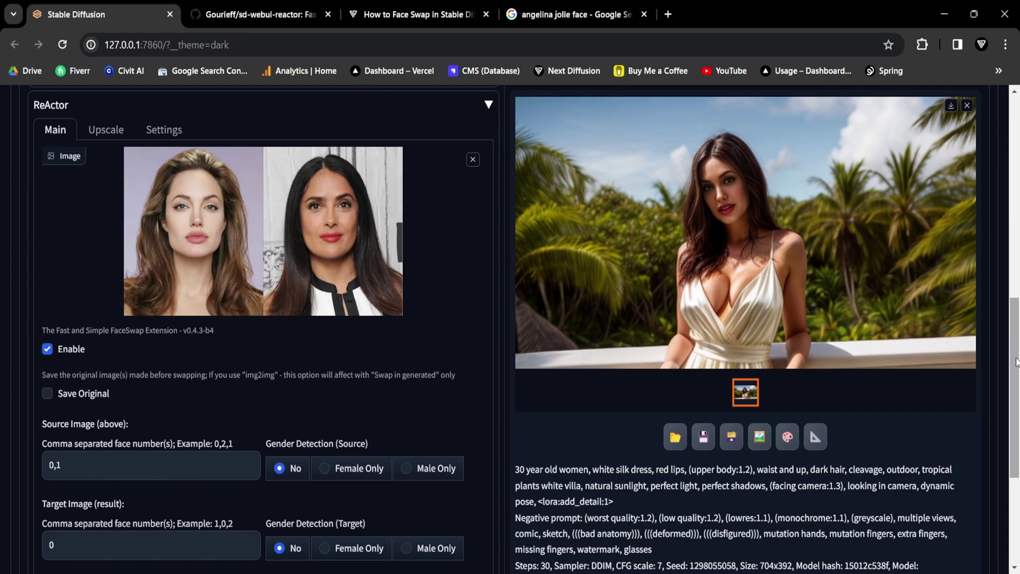
{"action": "left_click_drag", "start_coordinate": [1015, 364], "coordinate": [1017, 160]}
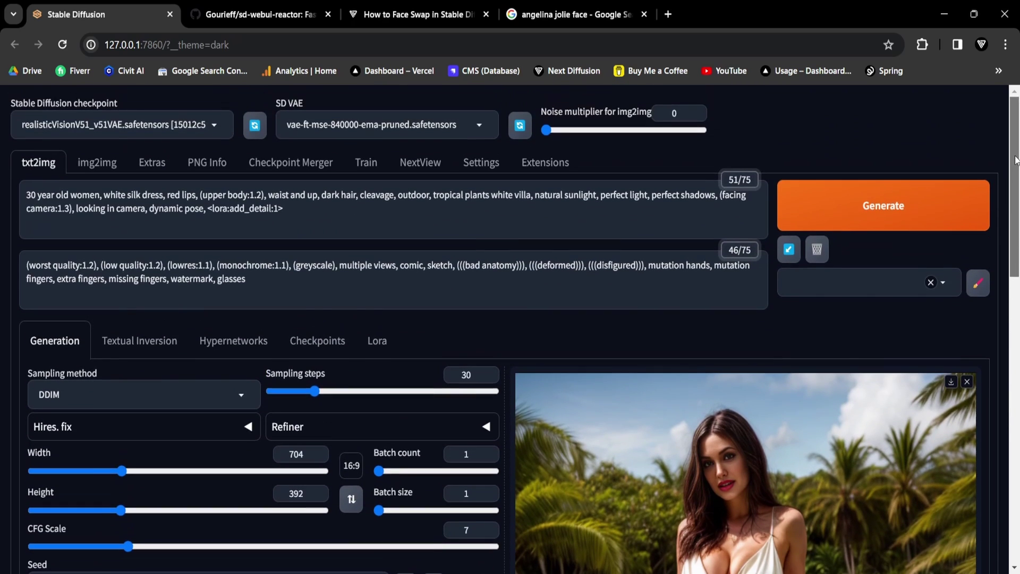
Paste '(two women standing:1.5), two women' at the start of the prompt.
{"action": "left_click", "coordinate": [28, 193]}
{"action": "type", "text": "(two women standing:1.5), two women"}
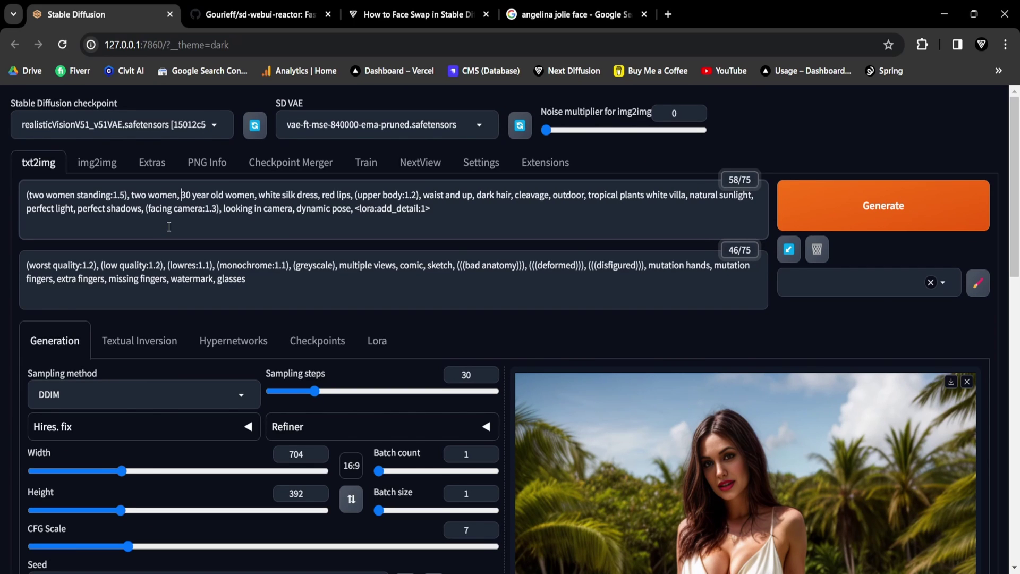
{"action": "left_click_drag", "start_coordinate": [1016, 158], "coordinate": [1009, 362]}
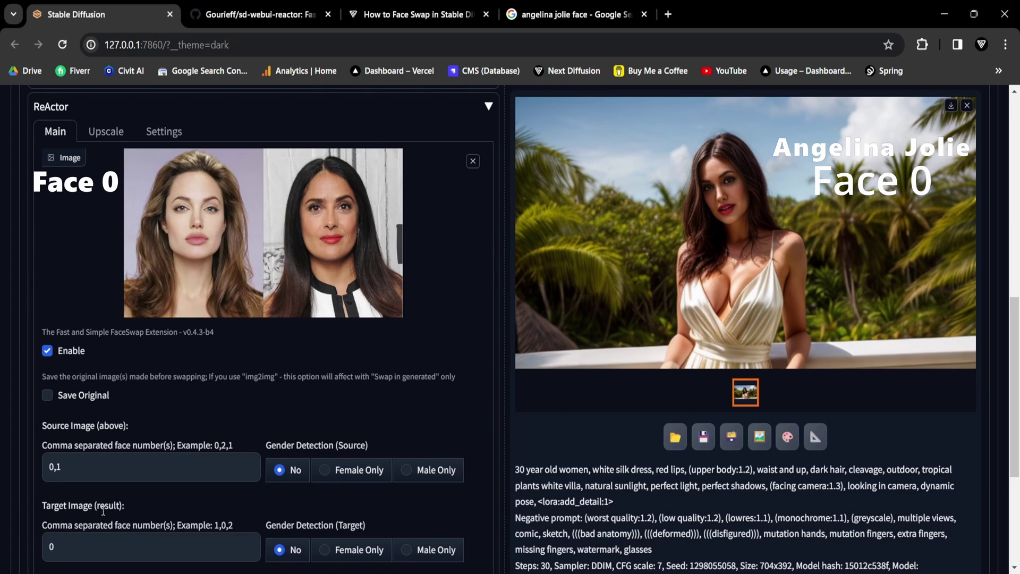
Change ReActor's target face numbers from 0 to 1,0.
{"action": "left_click", "coordinate": [78, 544]}
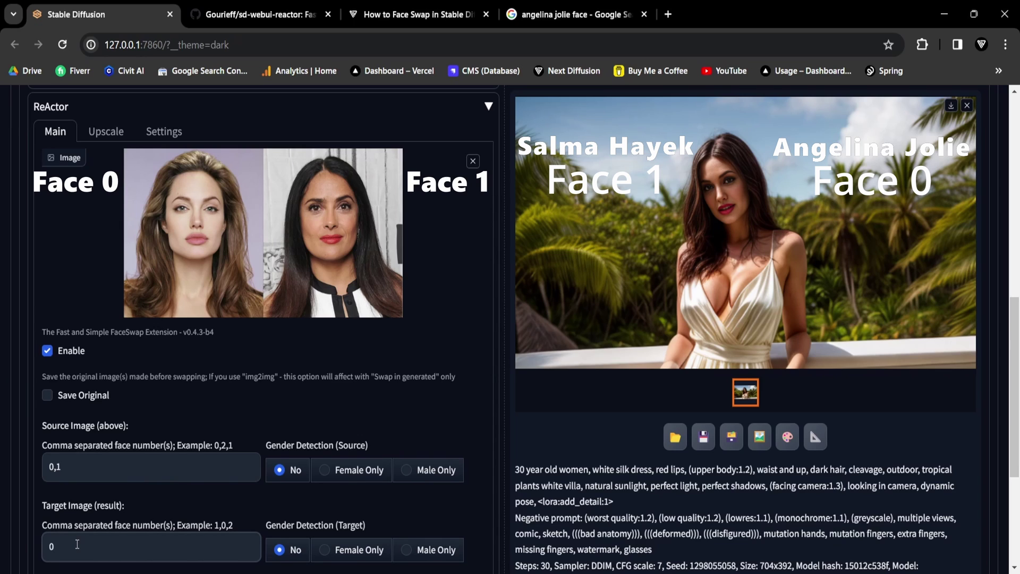
{"action": "key", "text": "BackSpace"}
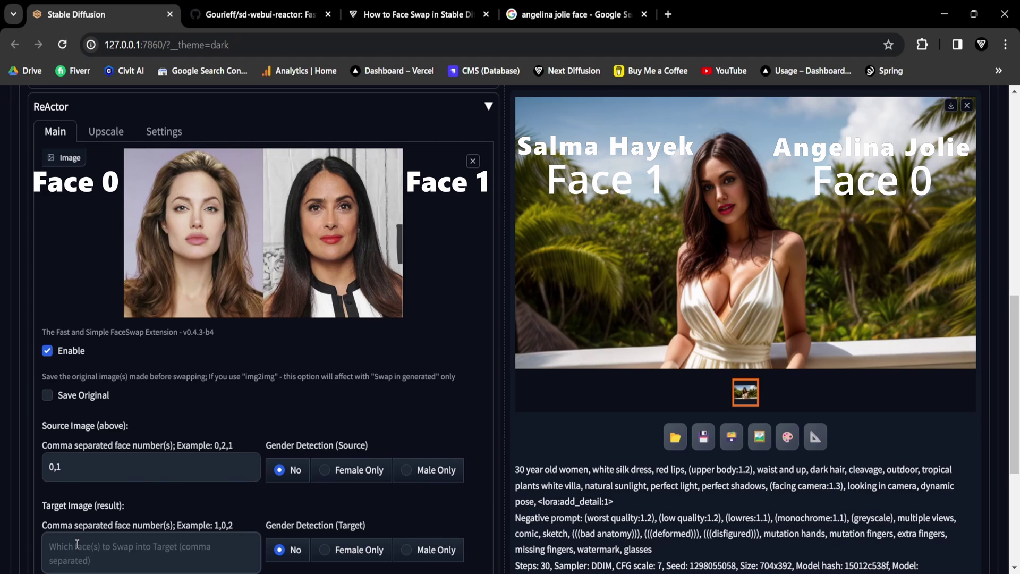
{"action": "type", "text": "1,0"}
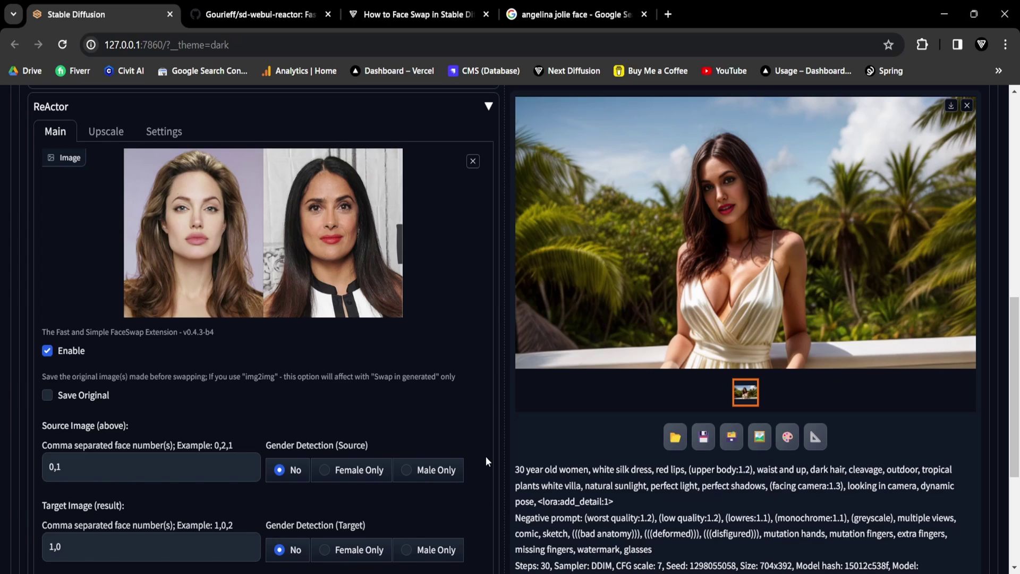
{"action": "scroll", "coordinate": [486, 457], "scroll_direction": "up", "scroll_amount": 1}
{"action": "scroll", "coordinate": [486, 456], "scroll_direction": "up", "scroll_amount": 10}
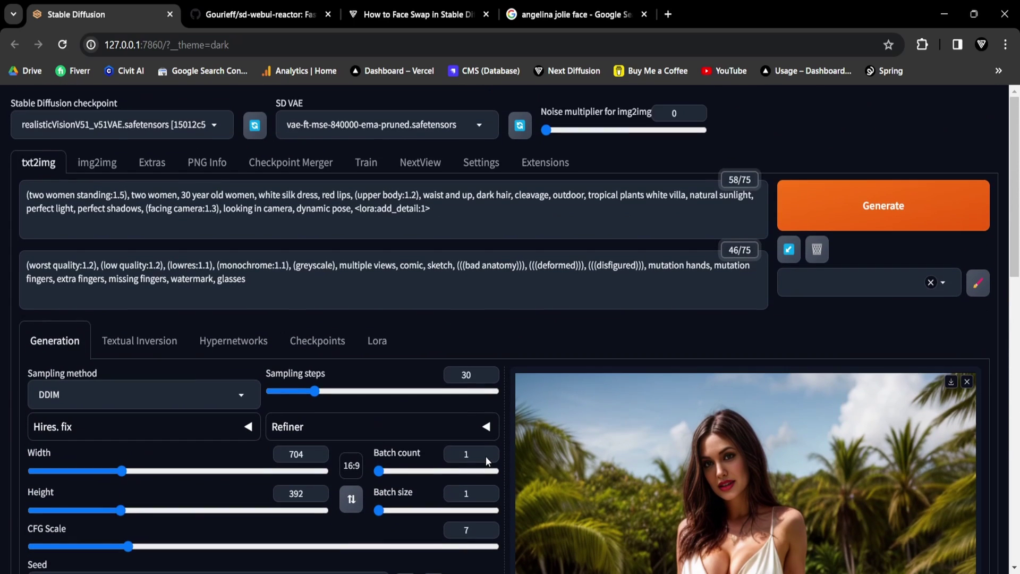
Generate an image of two women in white silk dresses with faces 0,1 swapped onto targets 1,0.
{"action": "left_click", "coordinate": [932, 210]}
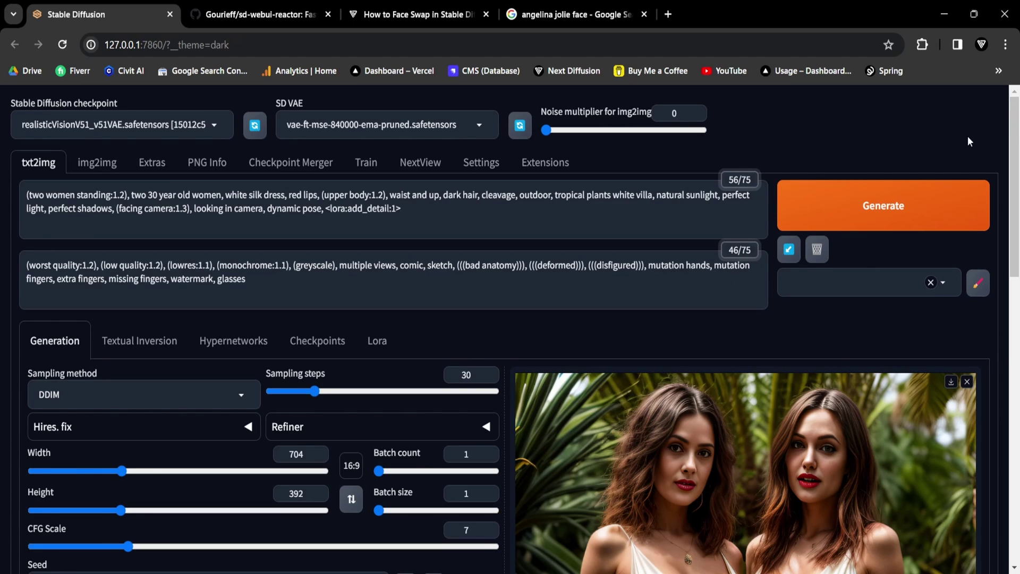
{"action": "left_click_drag", "start_coordinate": [1015, 123], "coordinate": [1017, 165]}
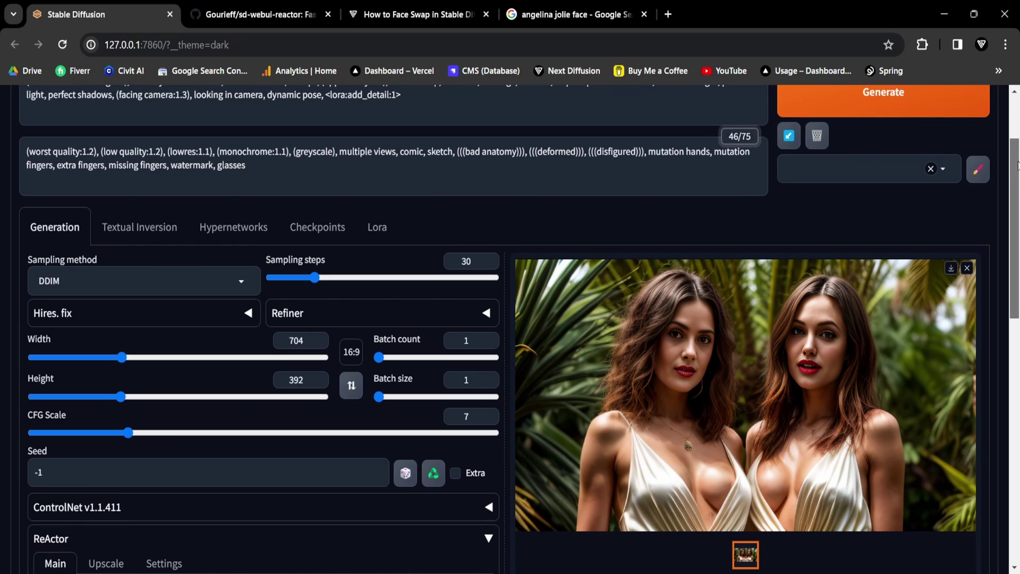
{"action": "left_click_drag", "start_coordinate": [1017, 165], "coordinate": [1018, 204]}
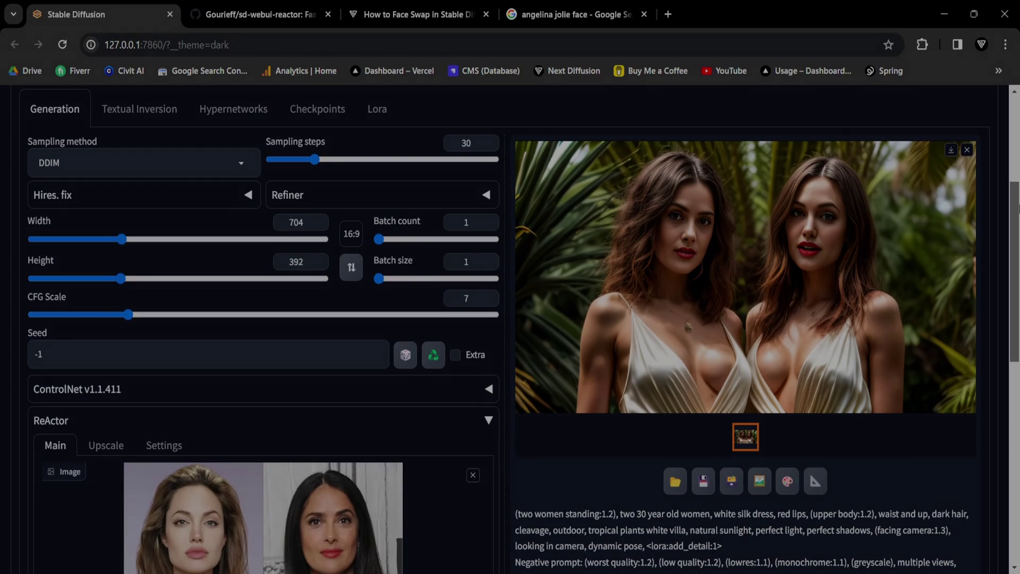